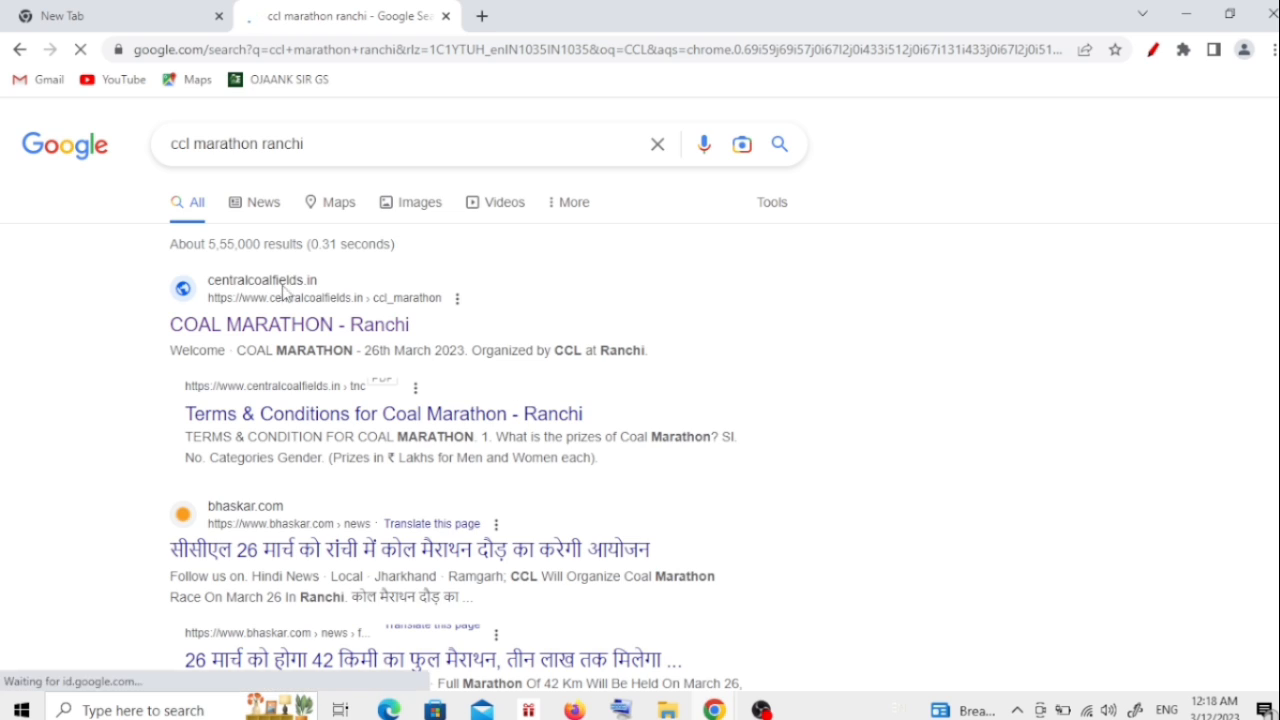
Open the 'COAL MARATHON - Ranchi' result from the 'ccl marathon ranchi' search
left_click(306, 334)
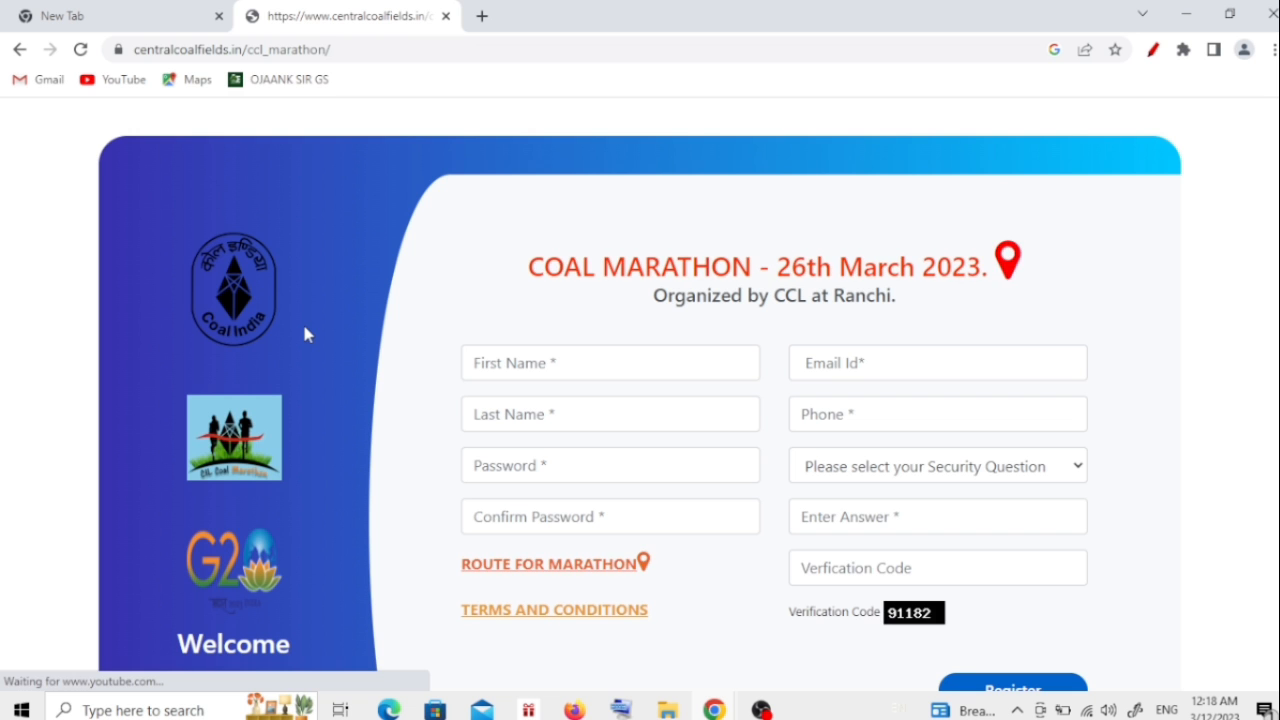
left_click(671, 358)
left_click(832, 361)
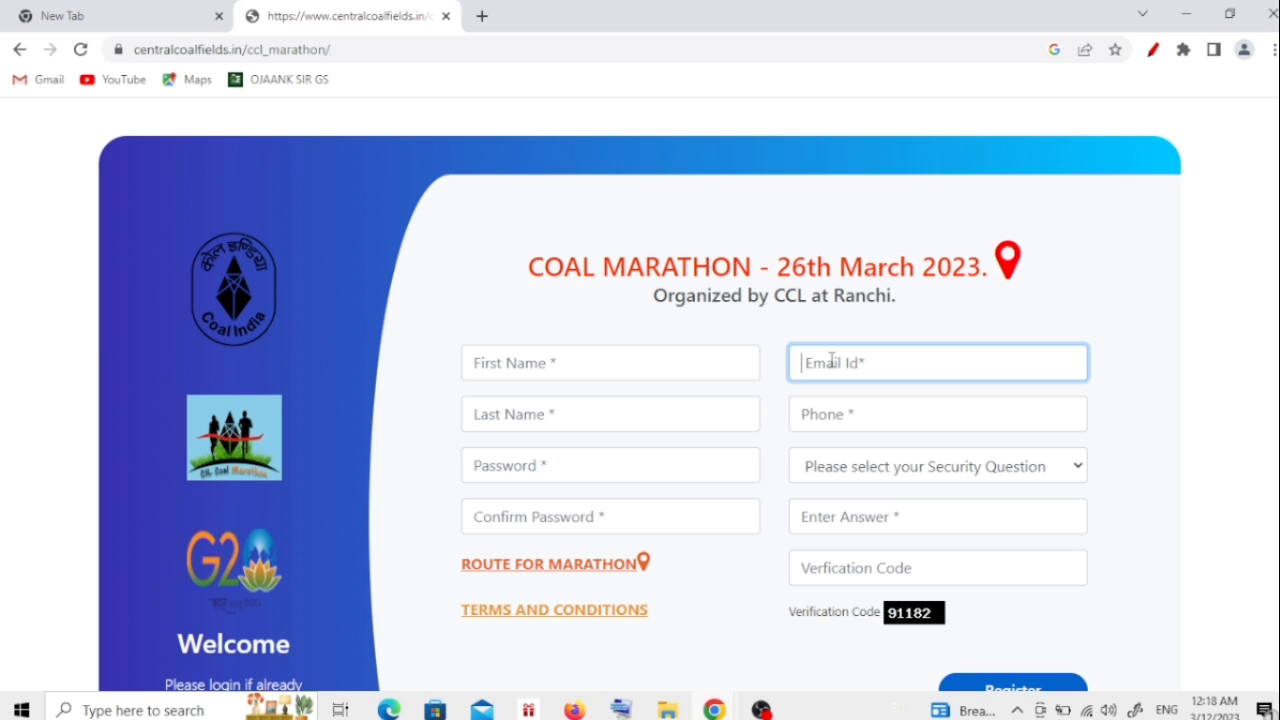
left_click(647, 409)
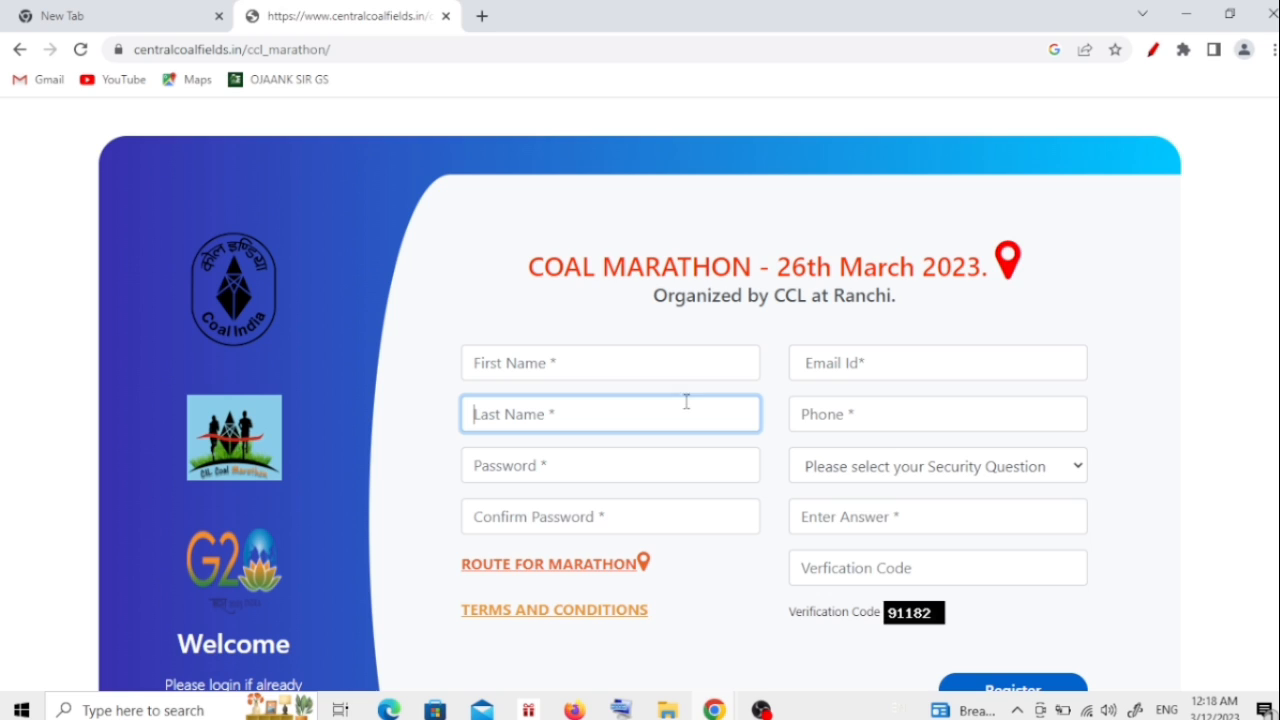
left_click(825, 414)
left_click(670, 464)
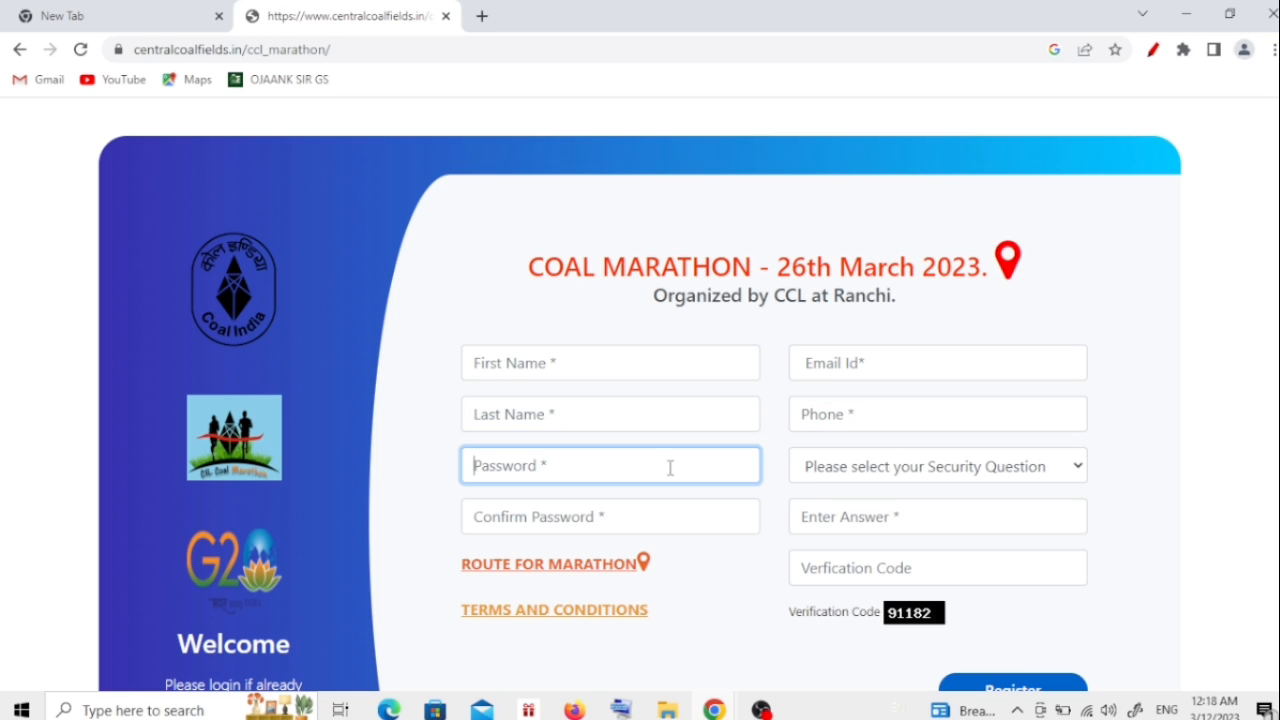
left_click(880, 478)
left_click(886, 477)
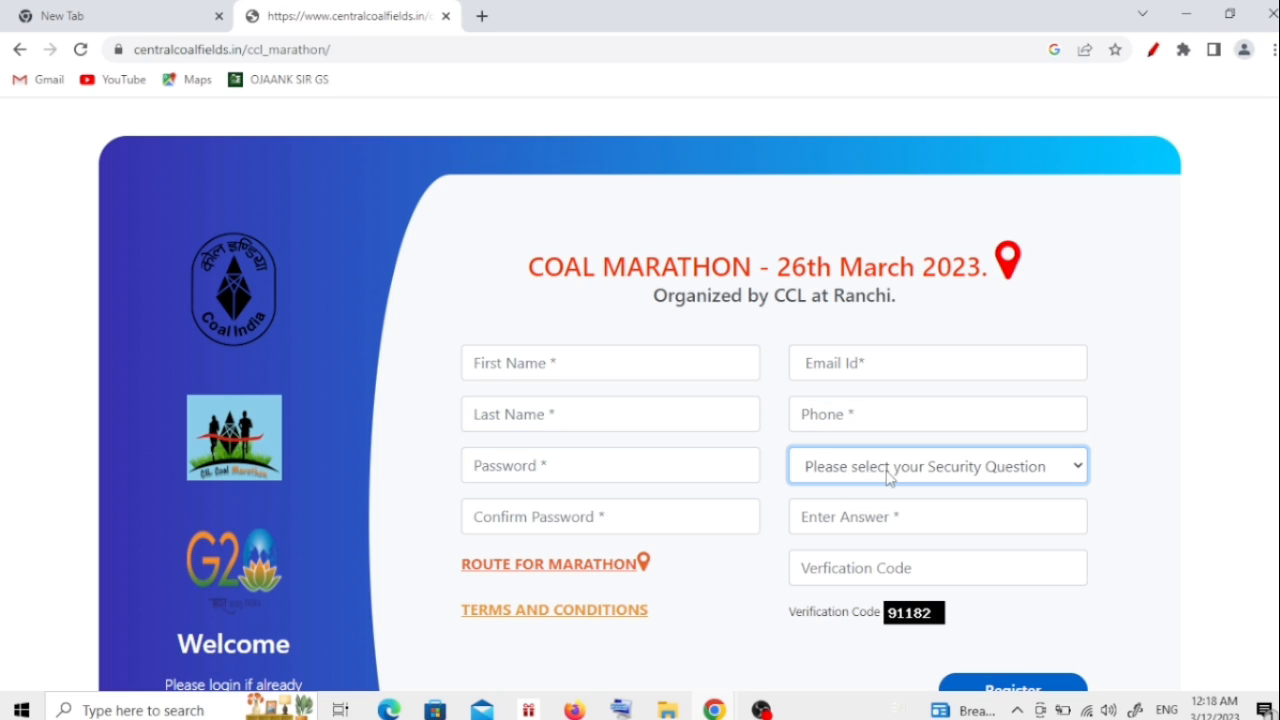
left_click(566, 516)
left_click(862, 517)
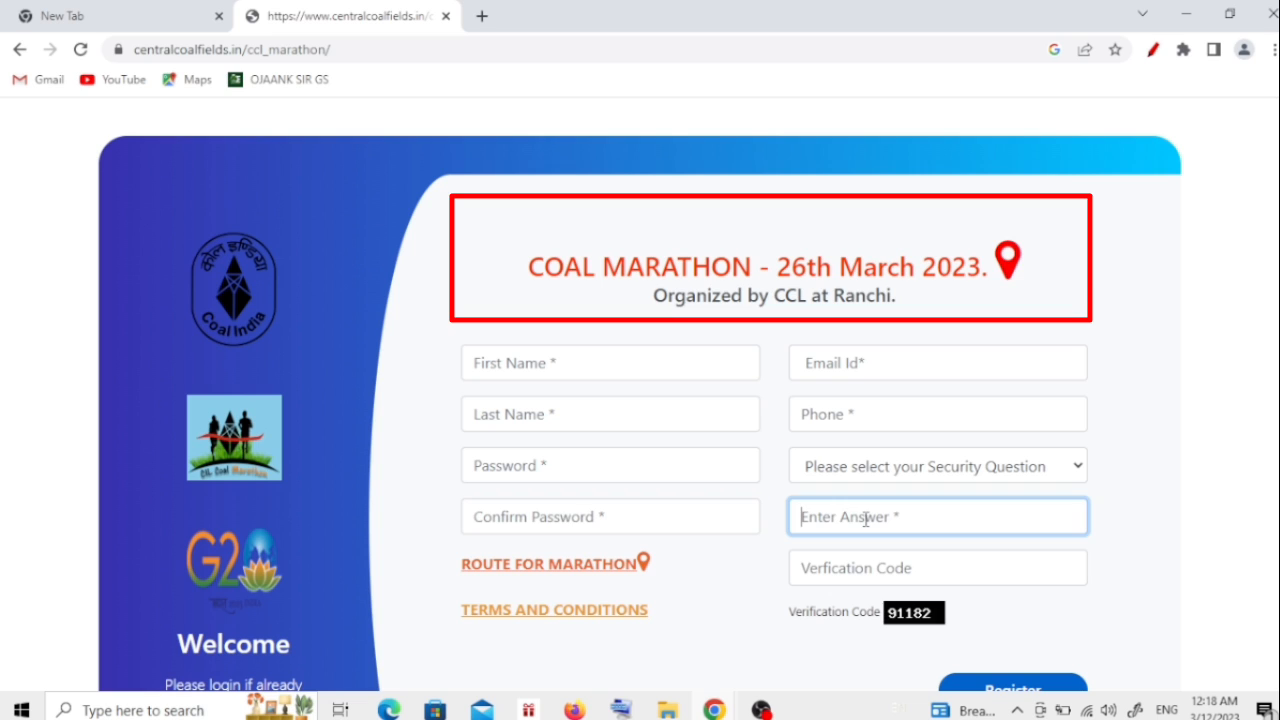
left_click(887, 580)
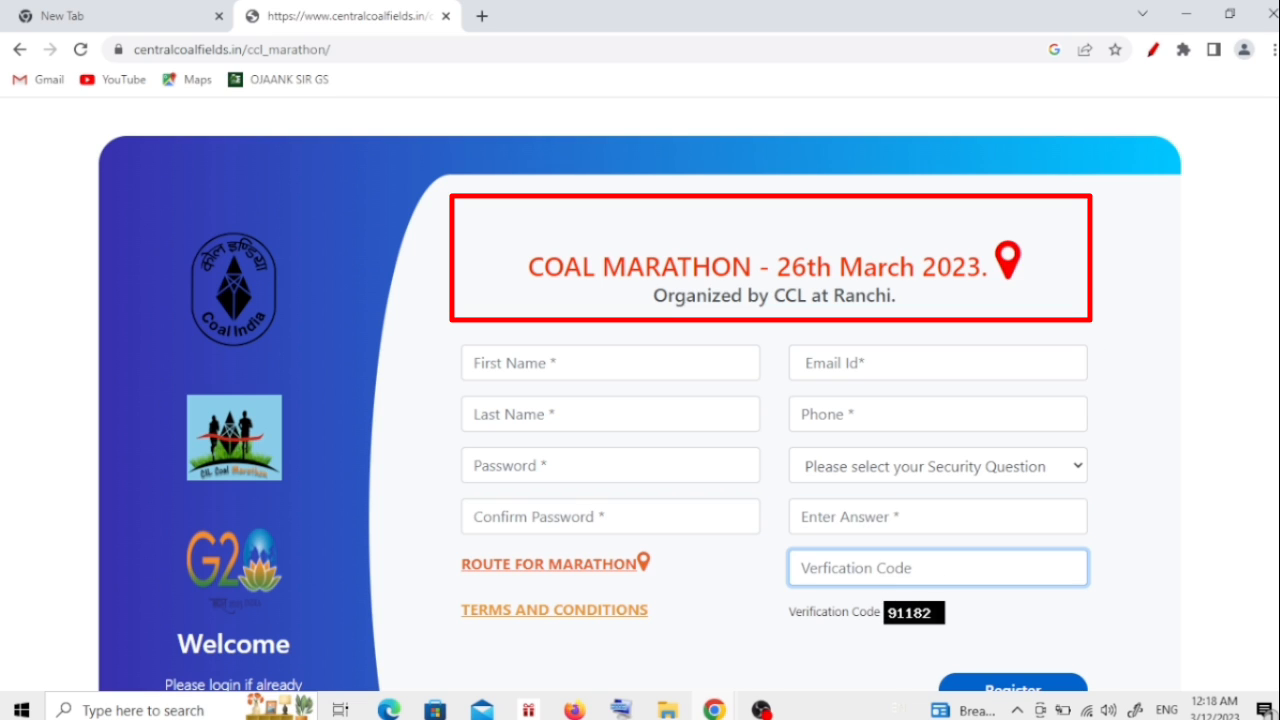
scroll(640, 400, "down", 1)
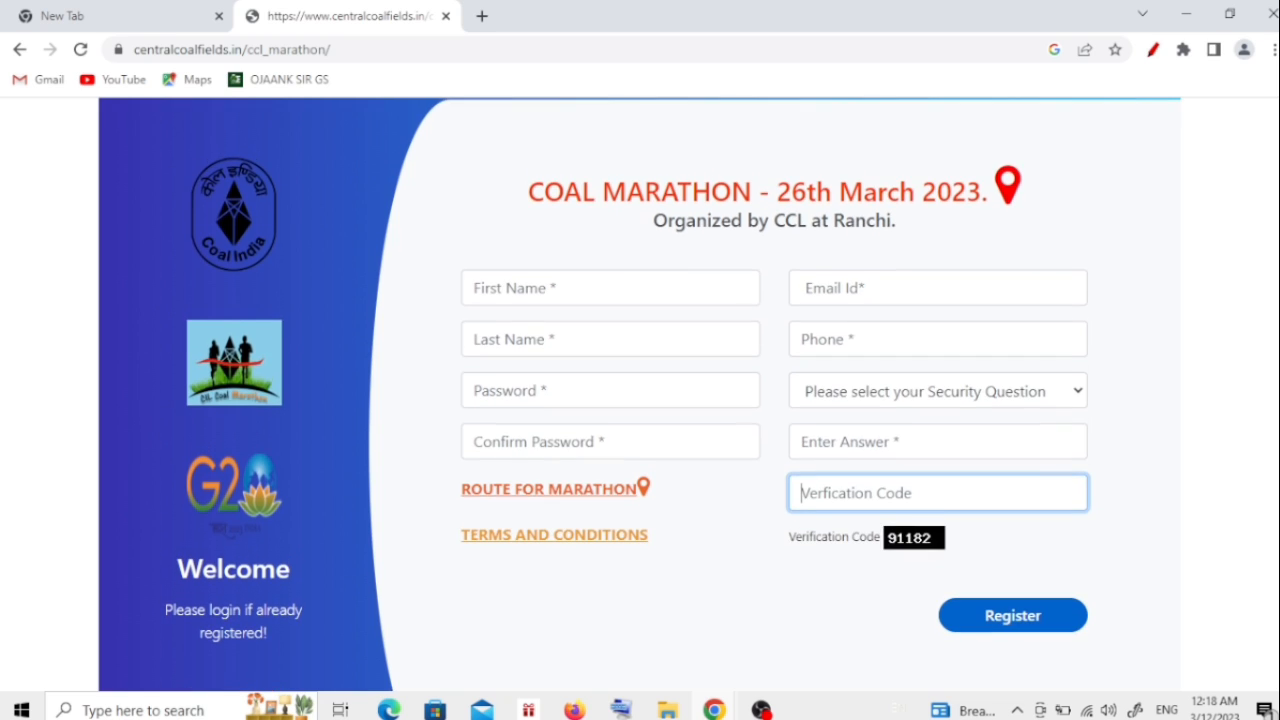
Enter the athlete's first and last name in the sign-up form
left_click(598, 287)
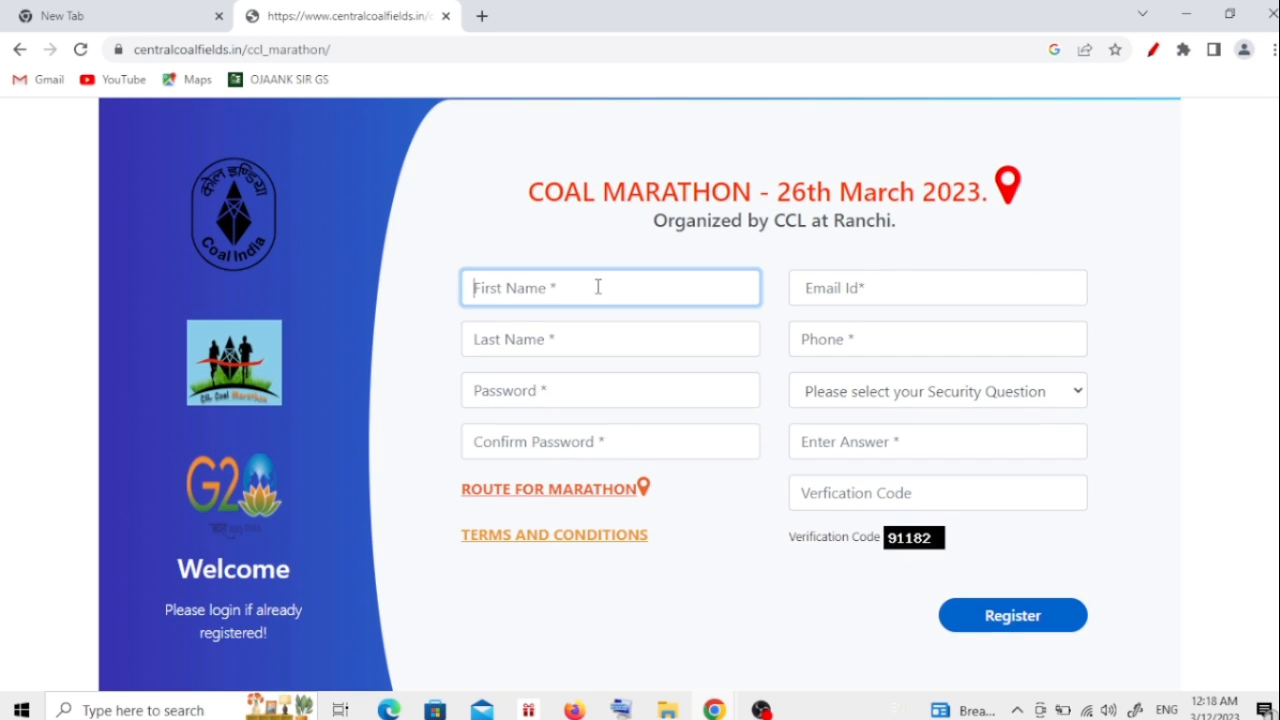
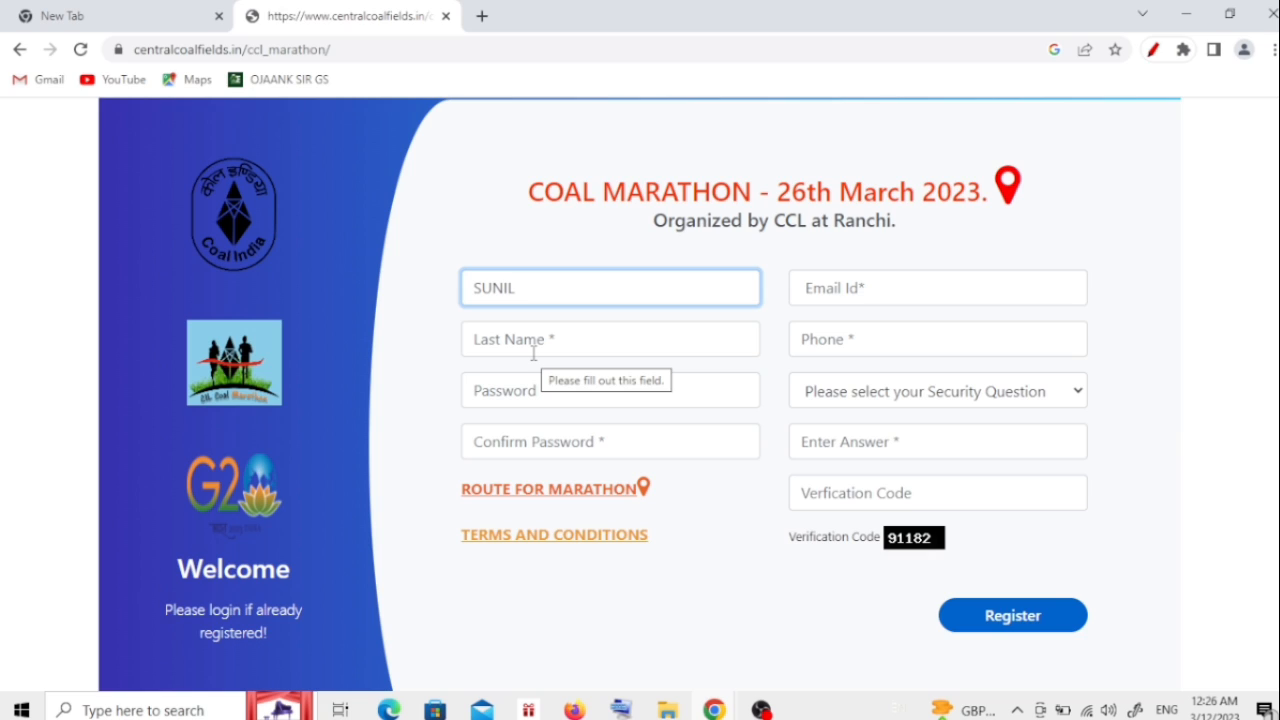
left_click(539, 340)
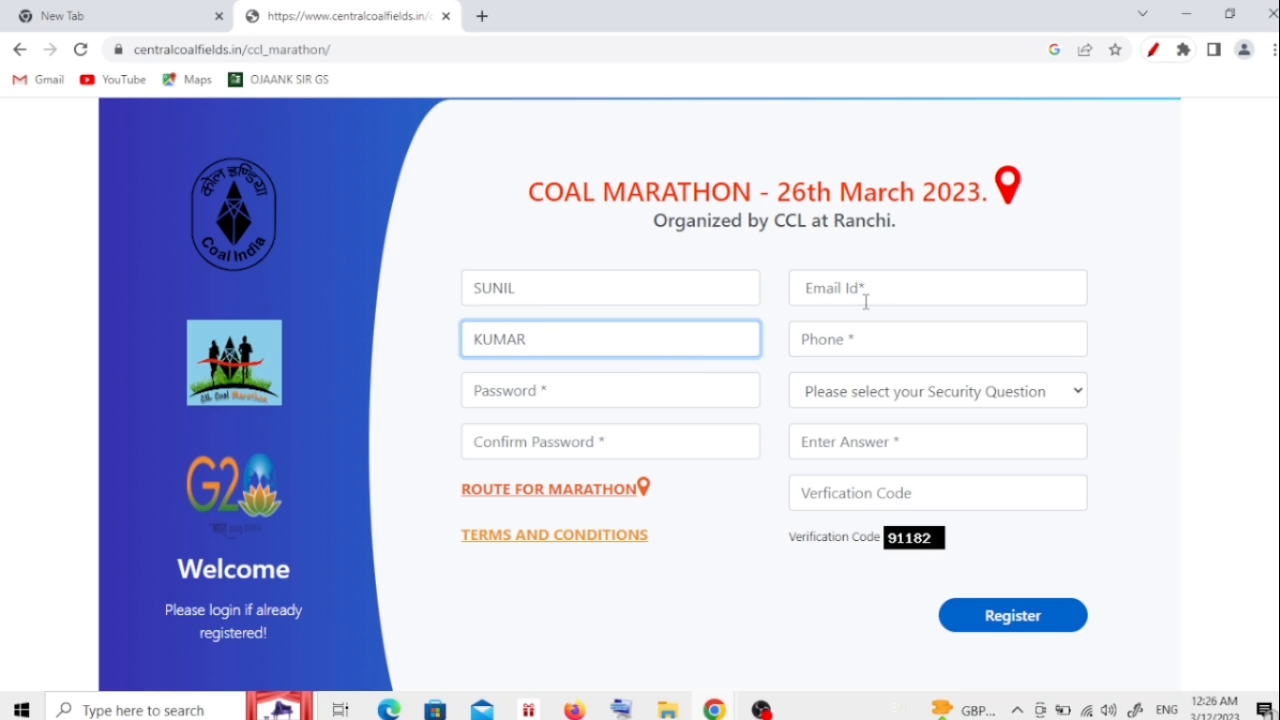
Fill in the athlete's e-mail address, phone number and account password
left_click(862, 289)
type("DES")
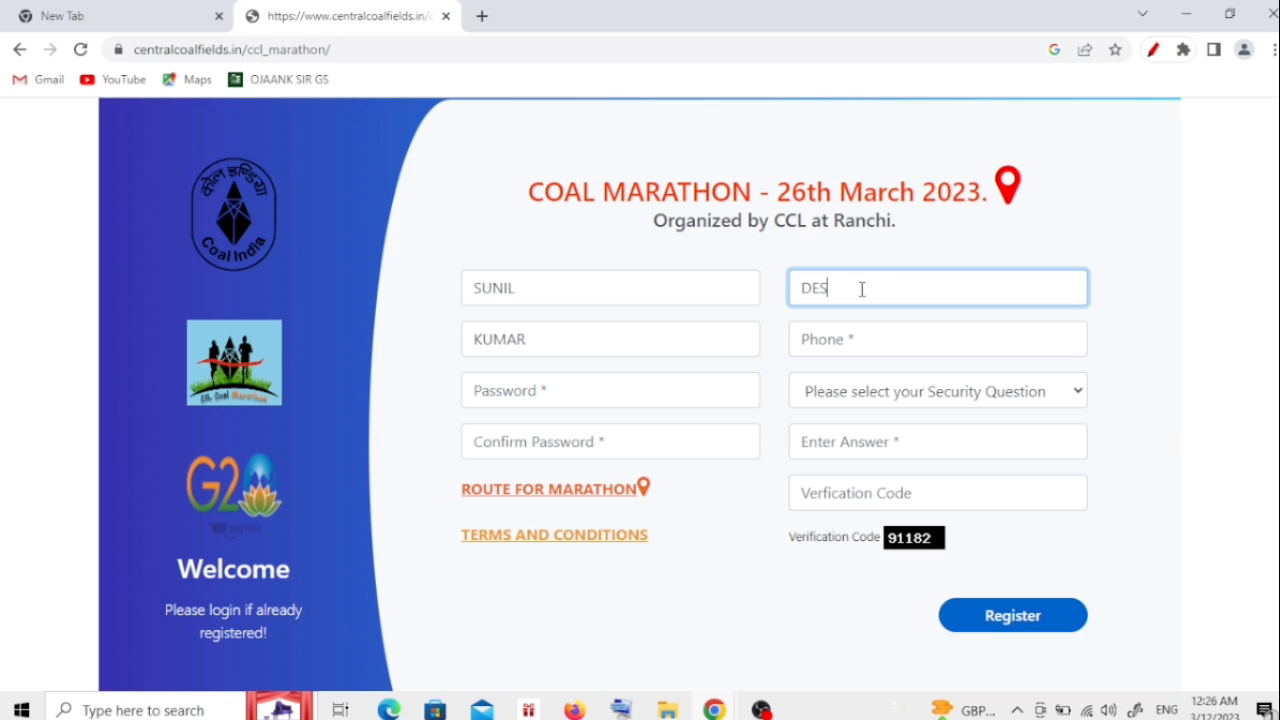
key("BackSpace")
key("BackSpace")
key("BackSpace")
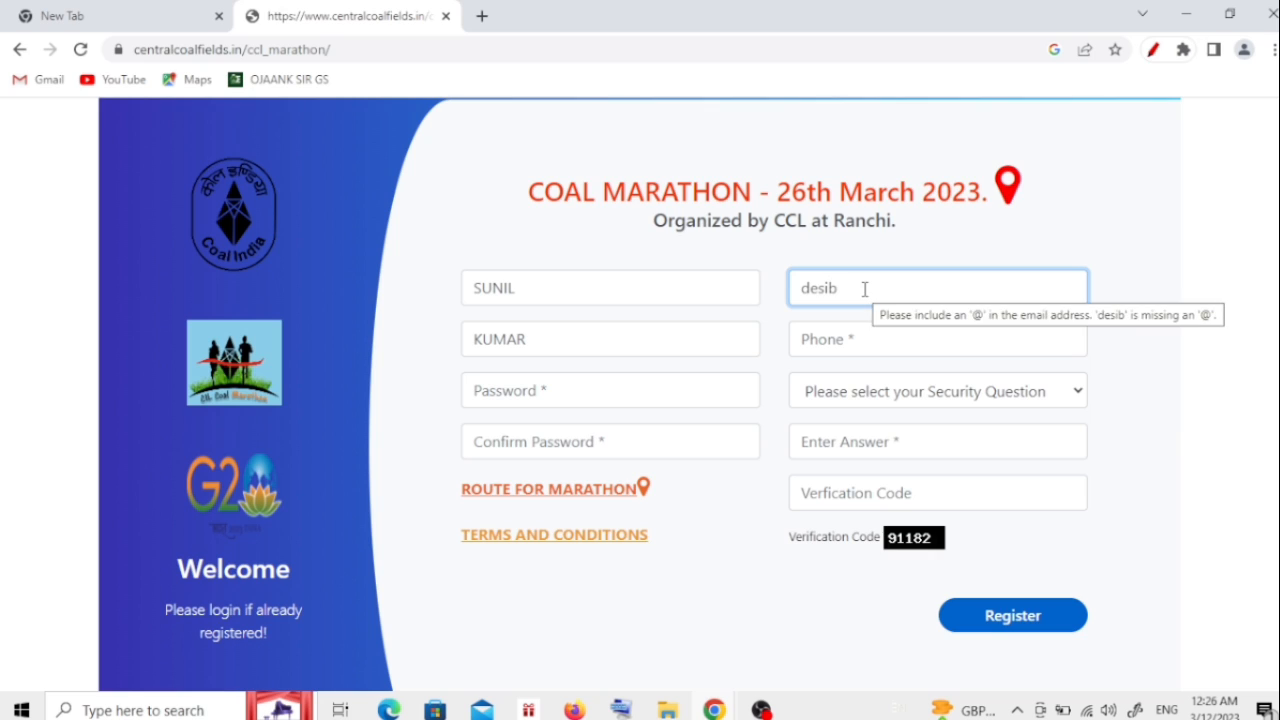
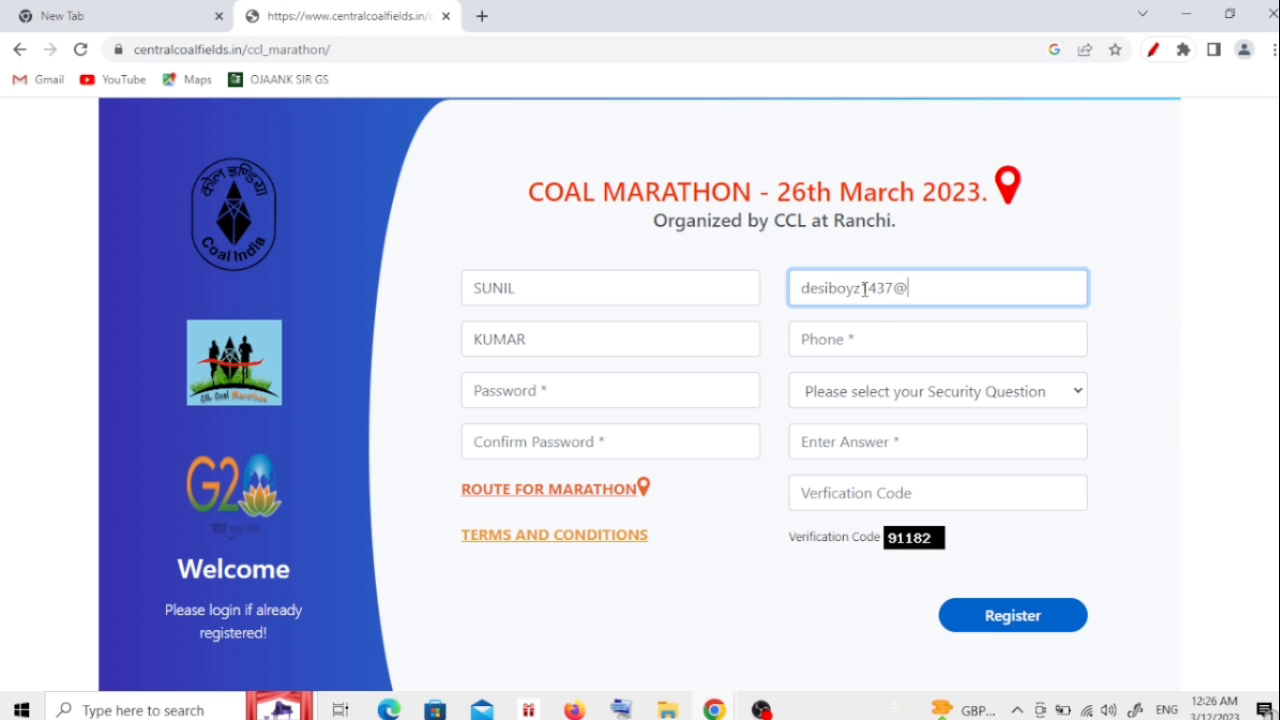
left_click(877, 336)
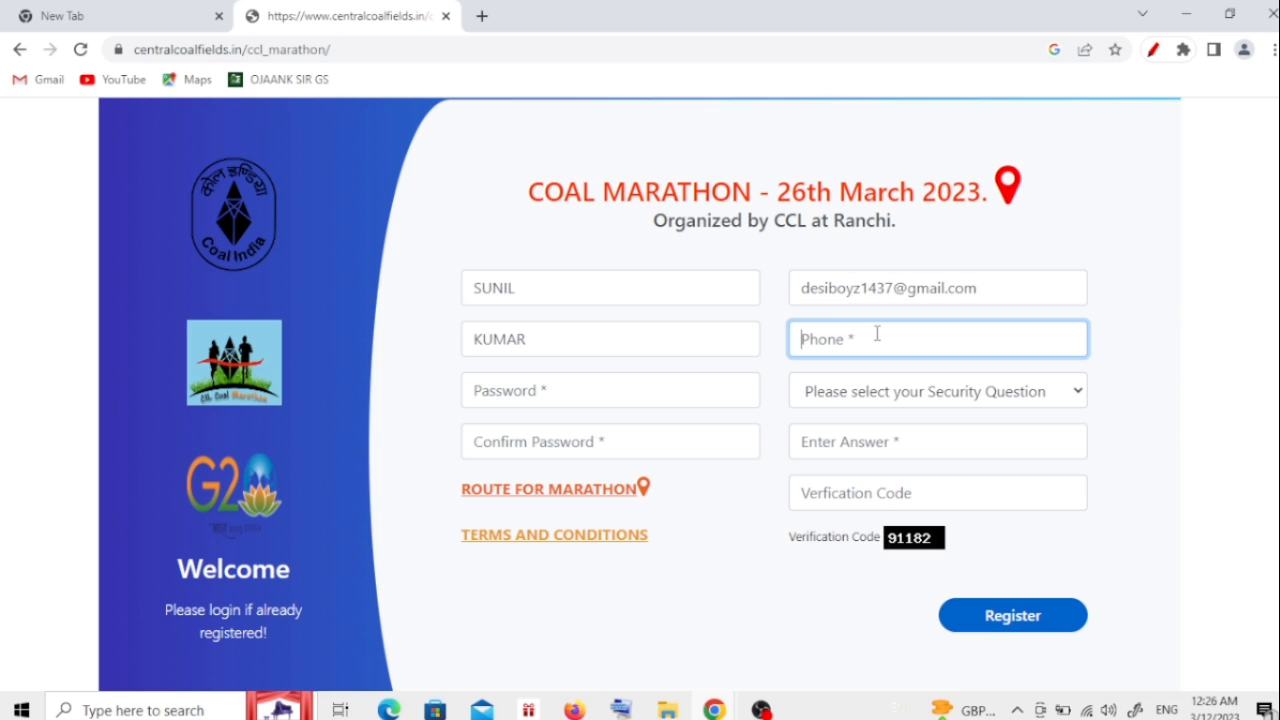
left_click(642, 397)
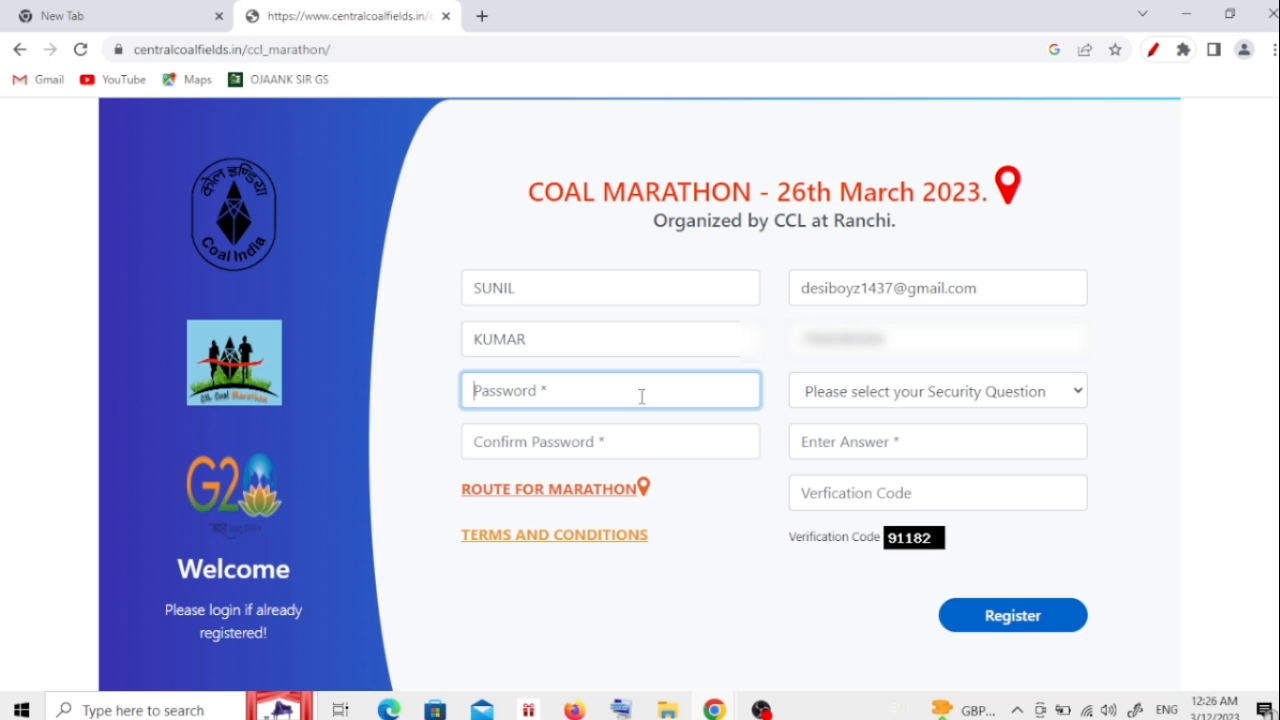
type("s")
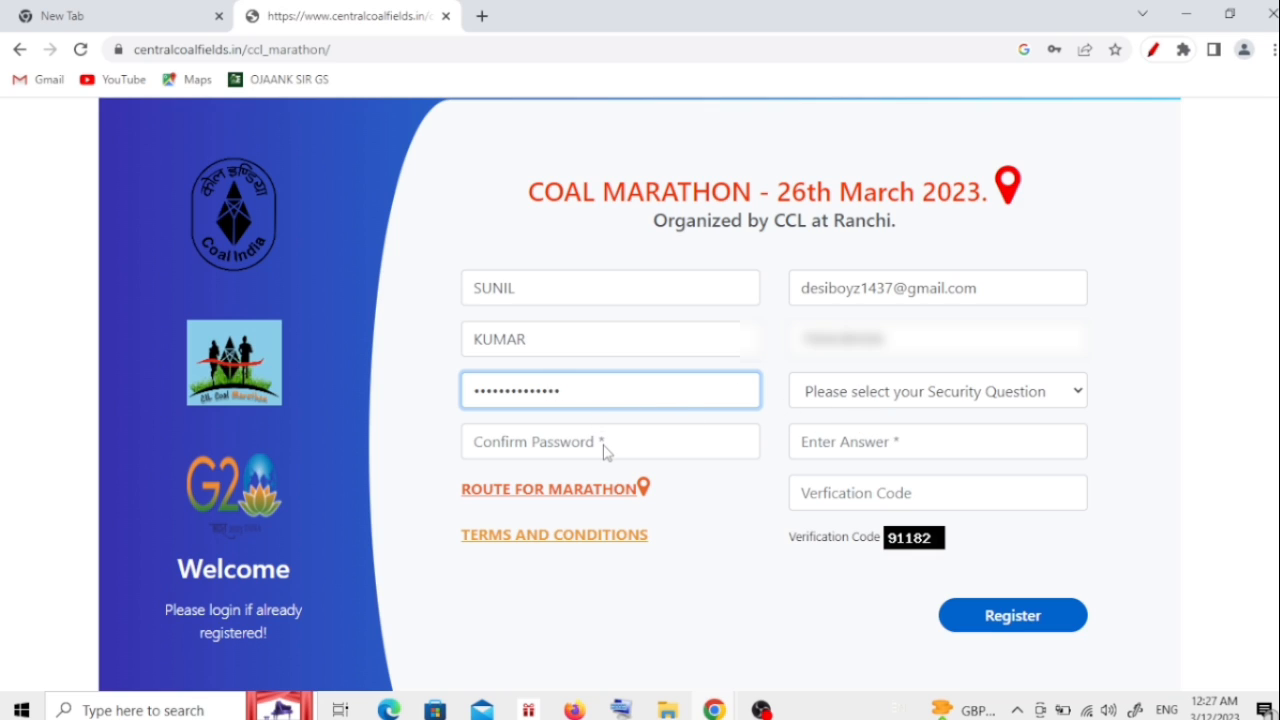
Confirm the password and choose the 'What is your Pet's Name?' security question
left_click(534, 441)
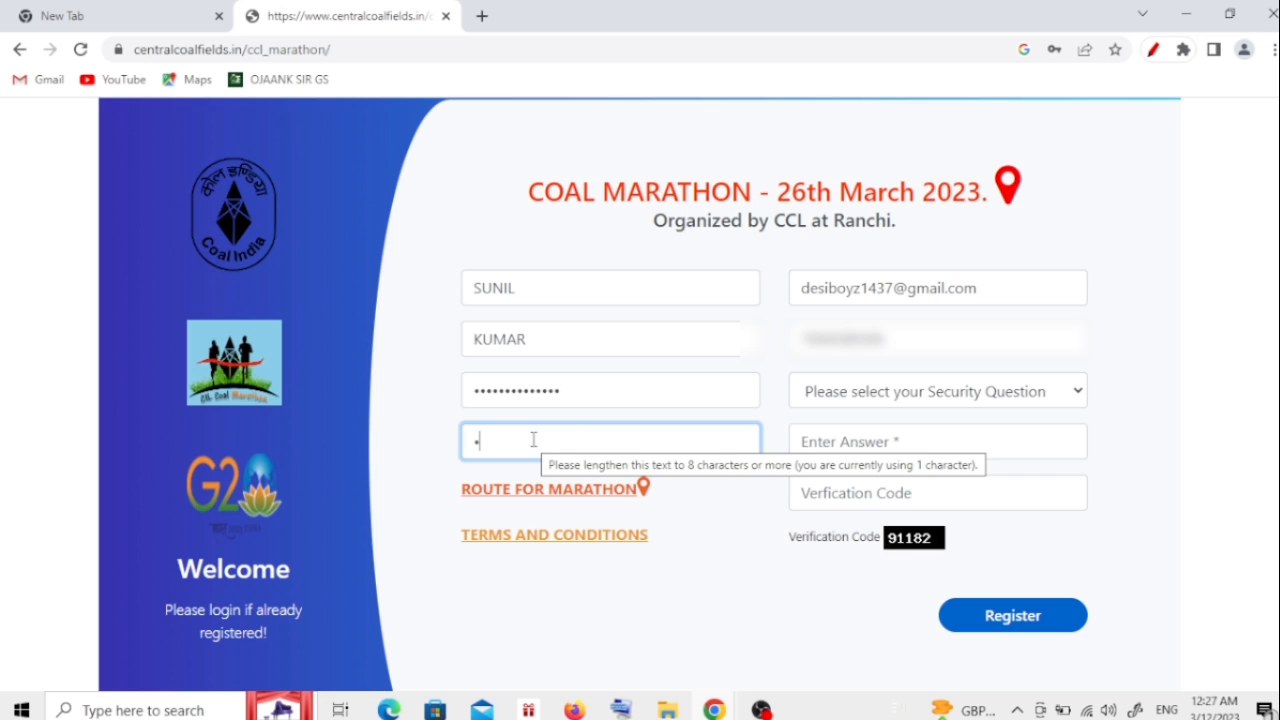
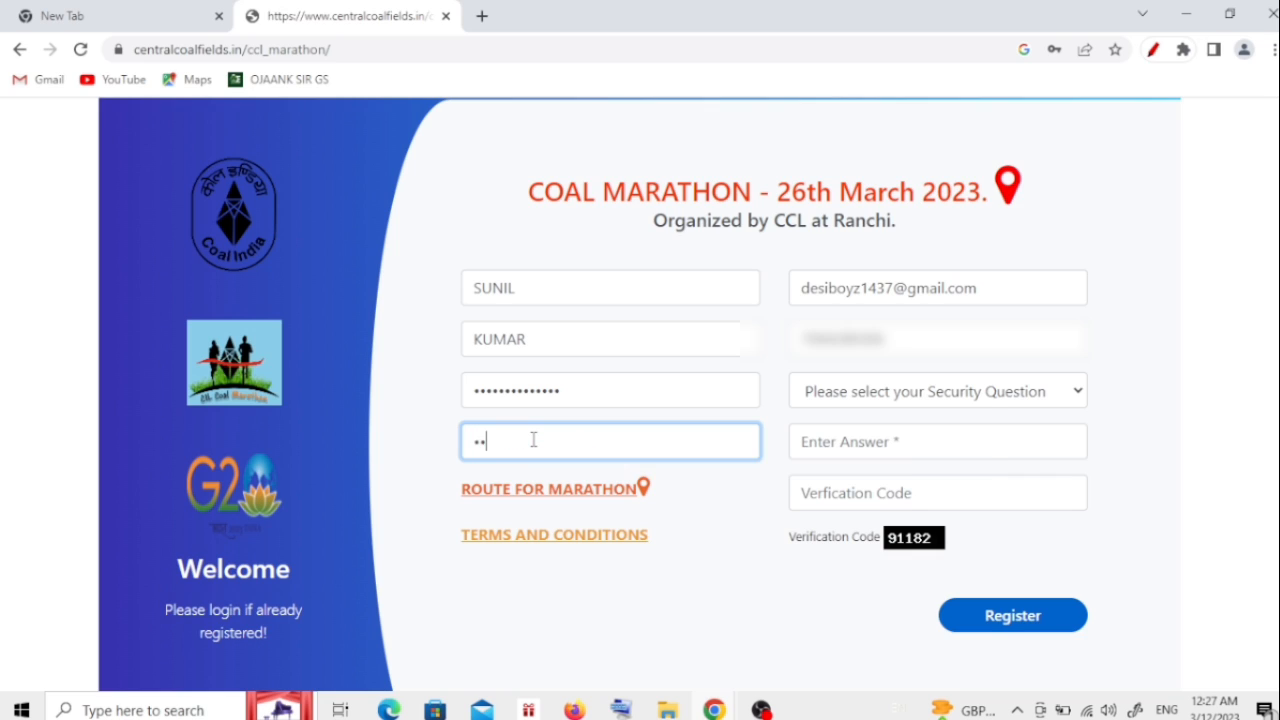
left_click(930, 394)
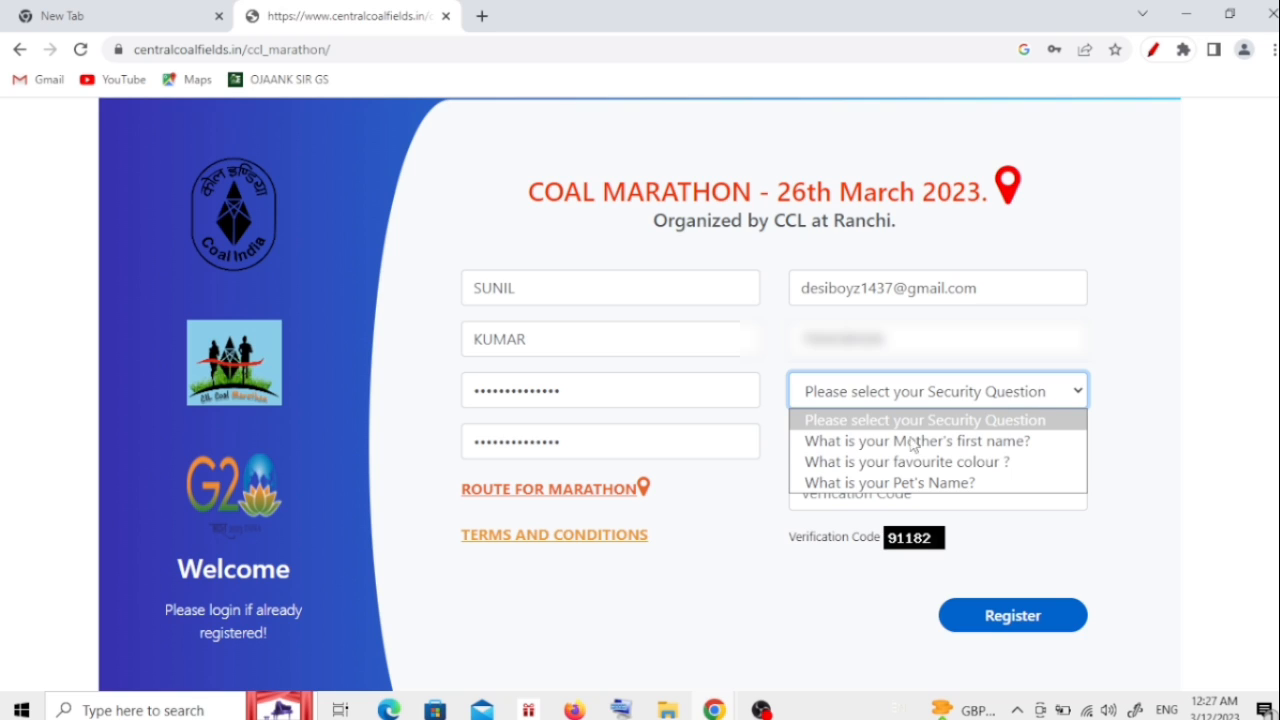
left_click(937, 484)
Enter the security answer and verification code, then submit the registration
left_click(891, 444)
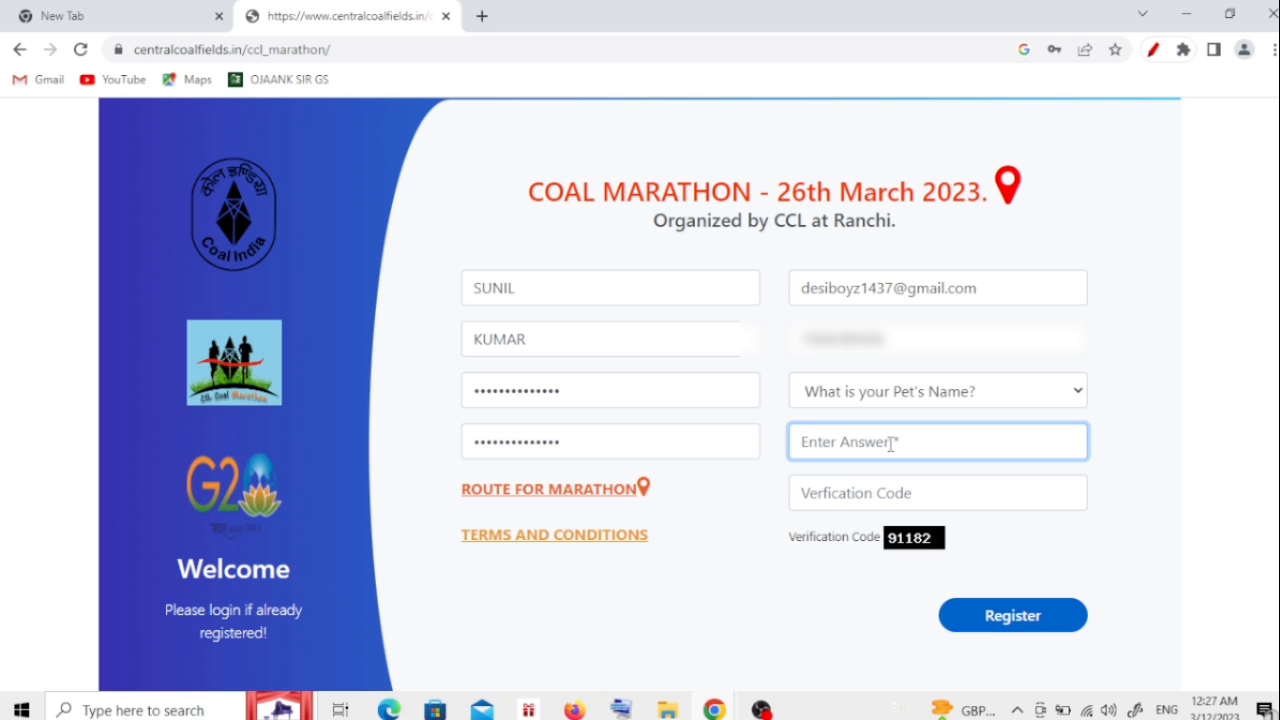
left_click(905, 489)
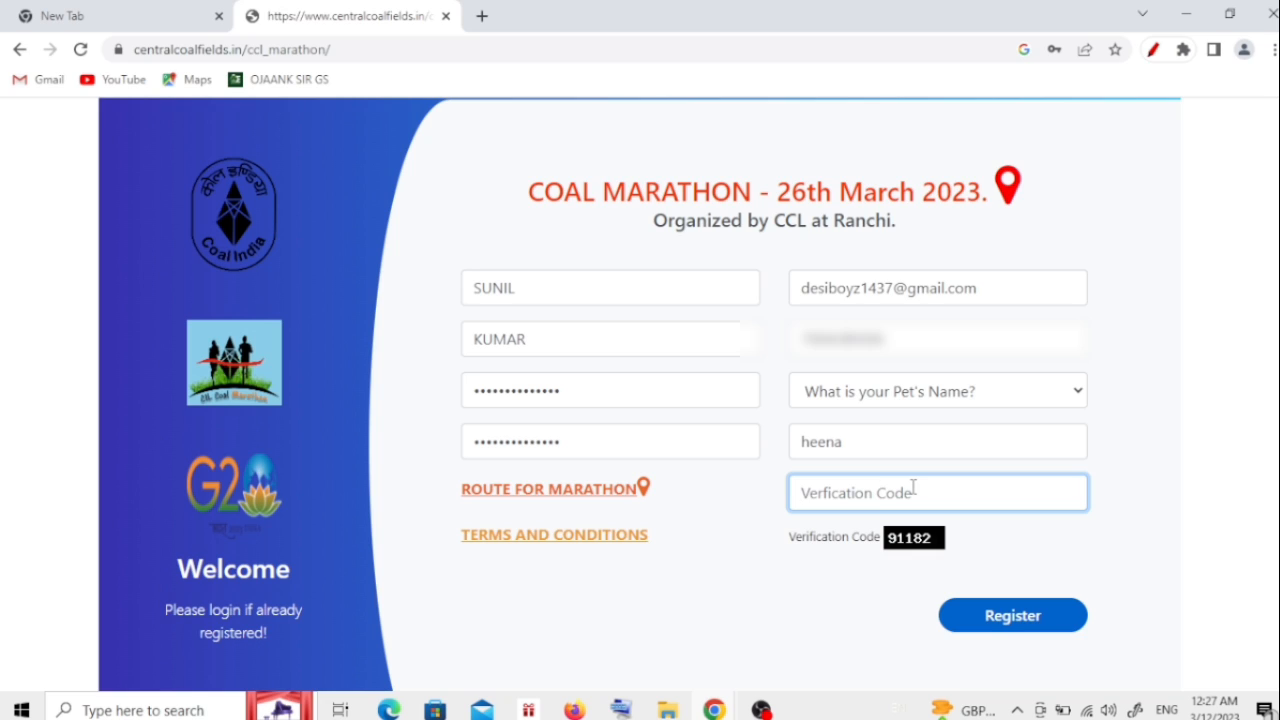
left_click(1022, 619)
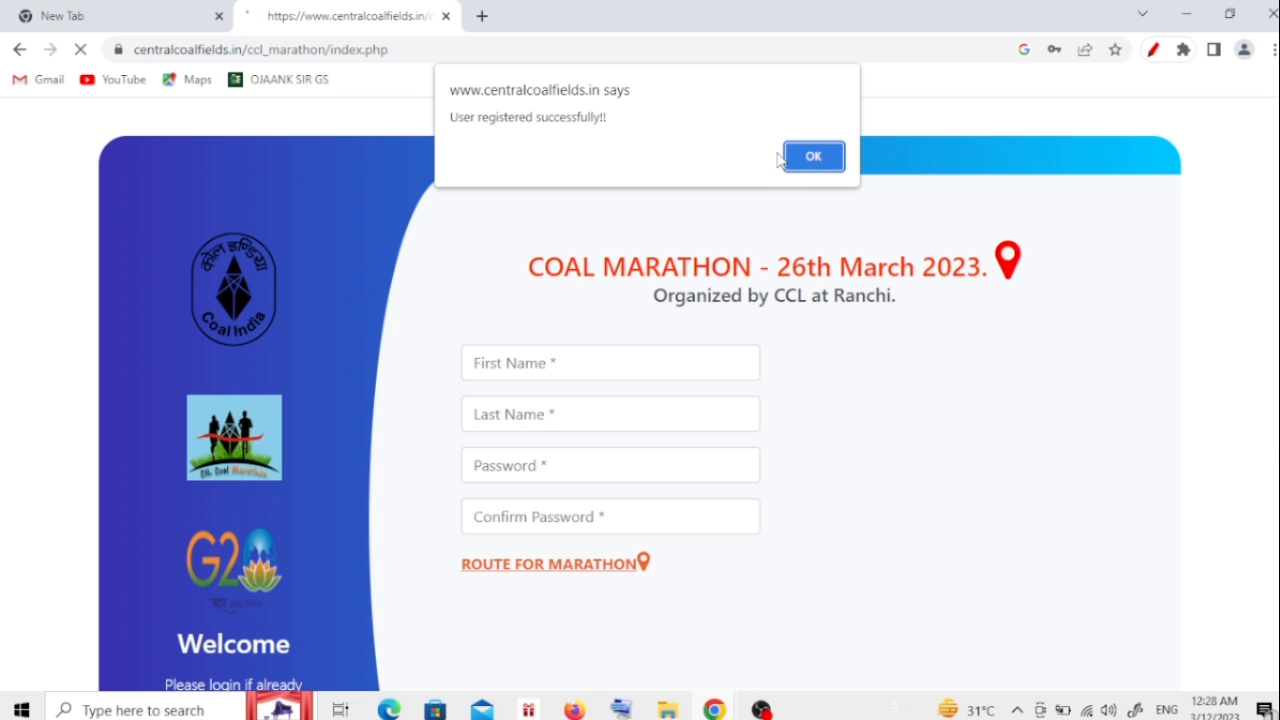
Dismiss the success message and enter the registered e-mail and password to log in
left_click(812, 163)
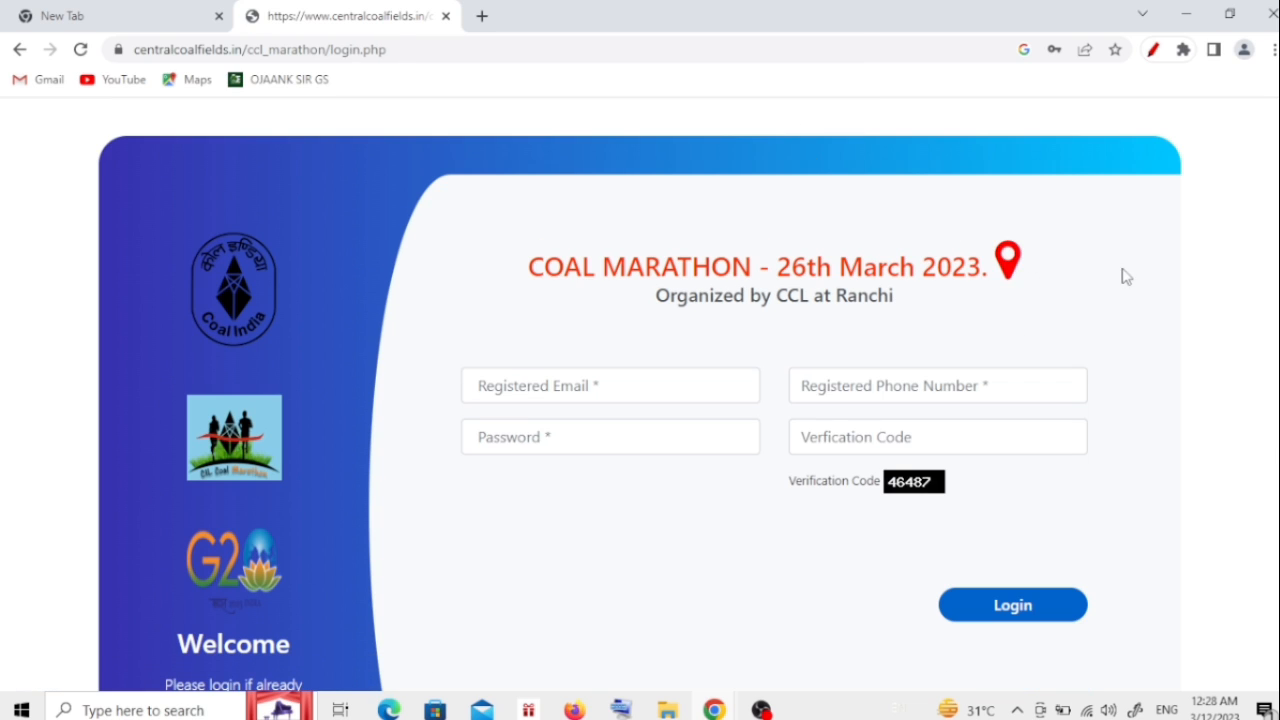
left_click(634, 388)
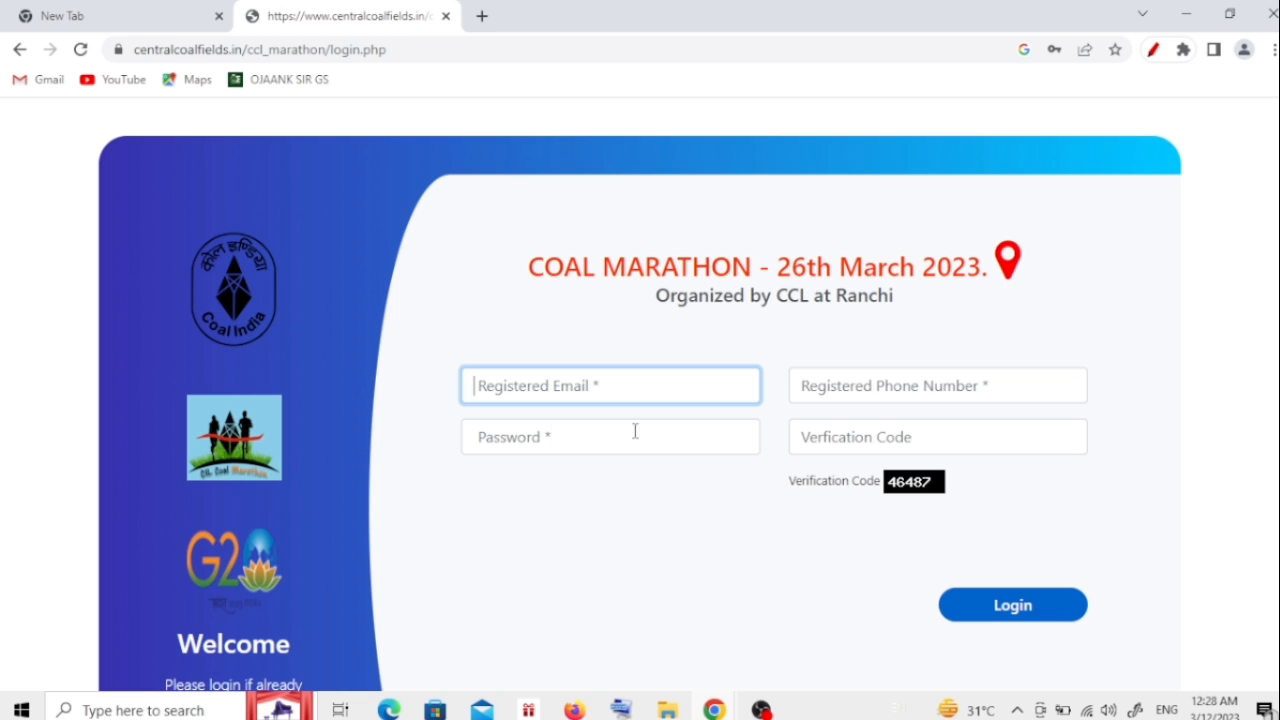
left_click(635, 431)
left_click(557, 385)
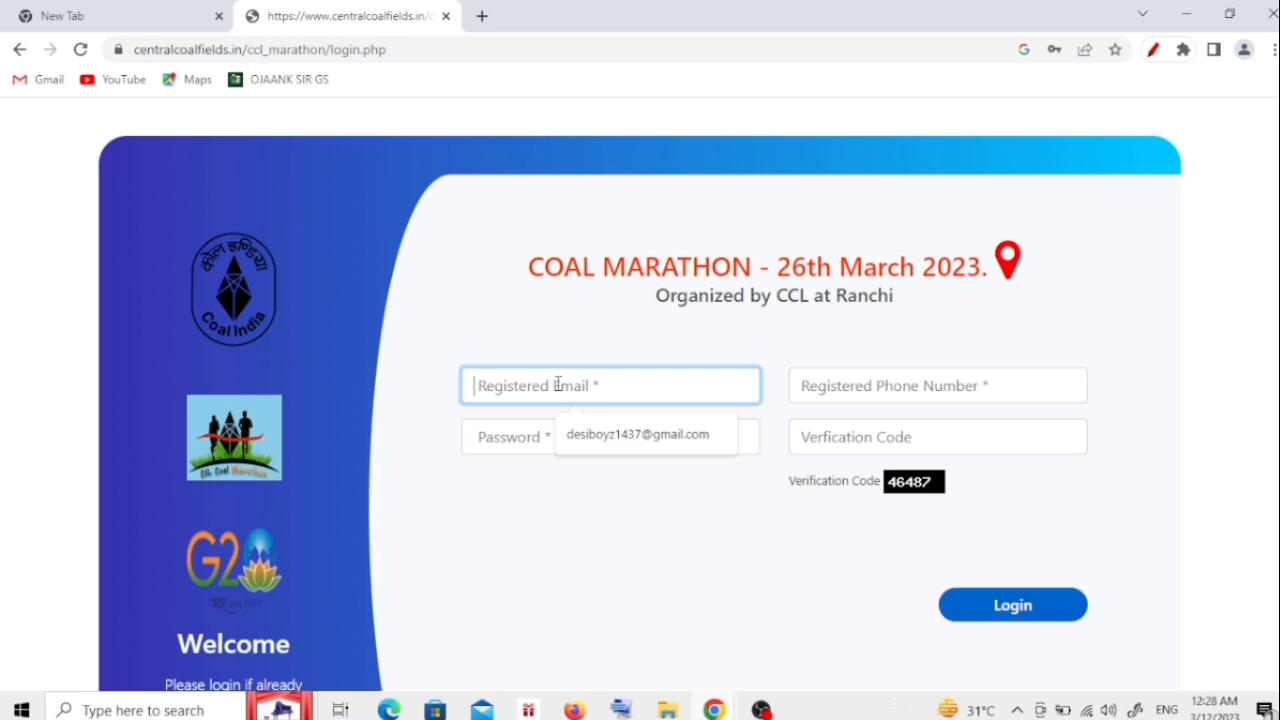
left_click(610, 435)
left_click(577, 434)
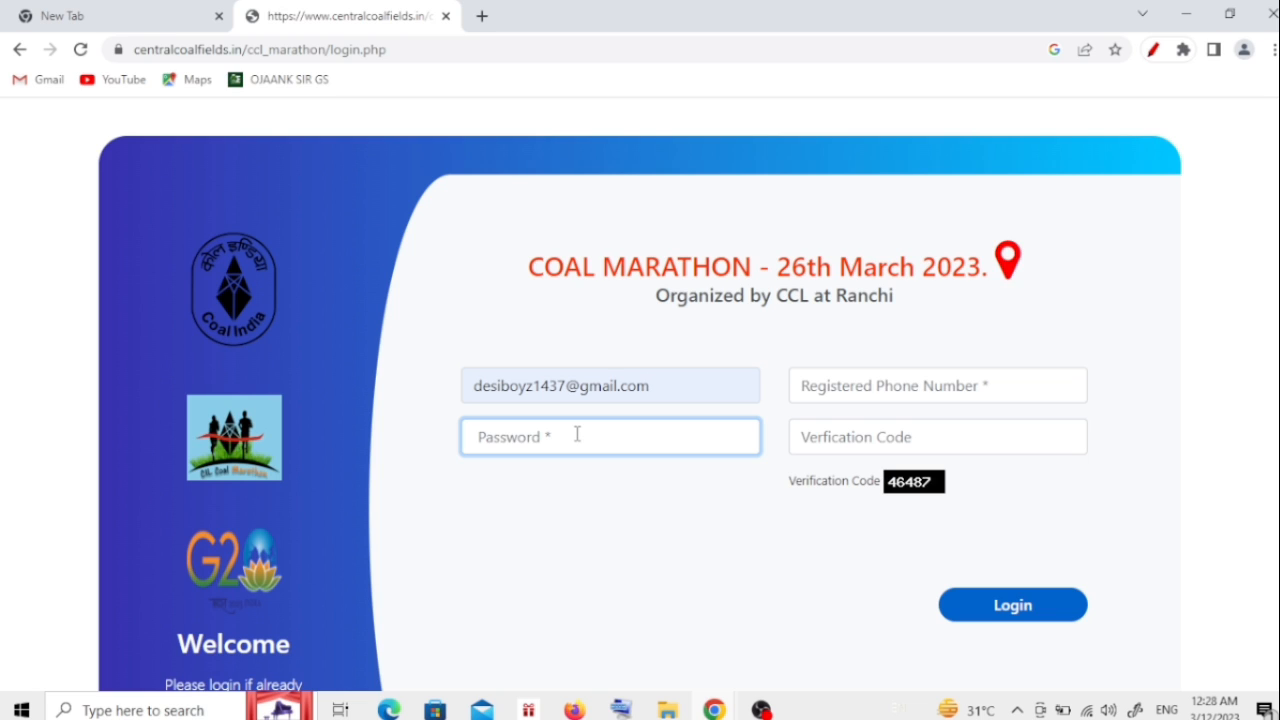
type("d")
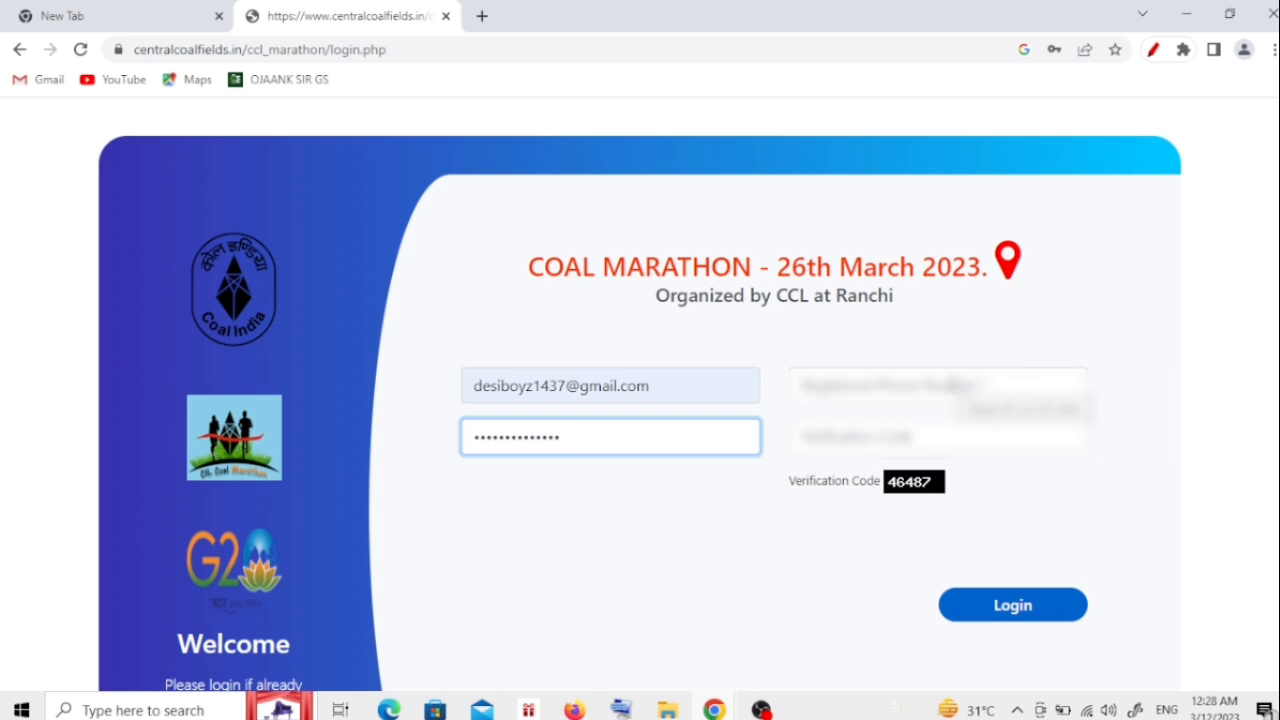
Enter the captcha verification code and log in to the athlete account
key("Tab")
key("Tab")
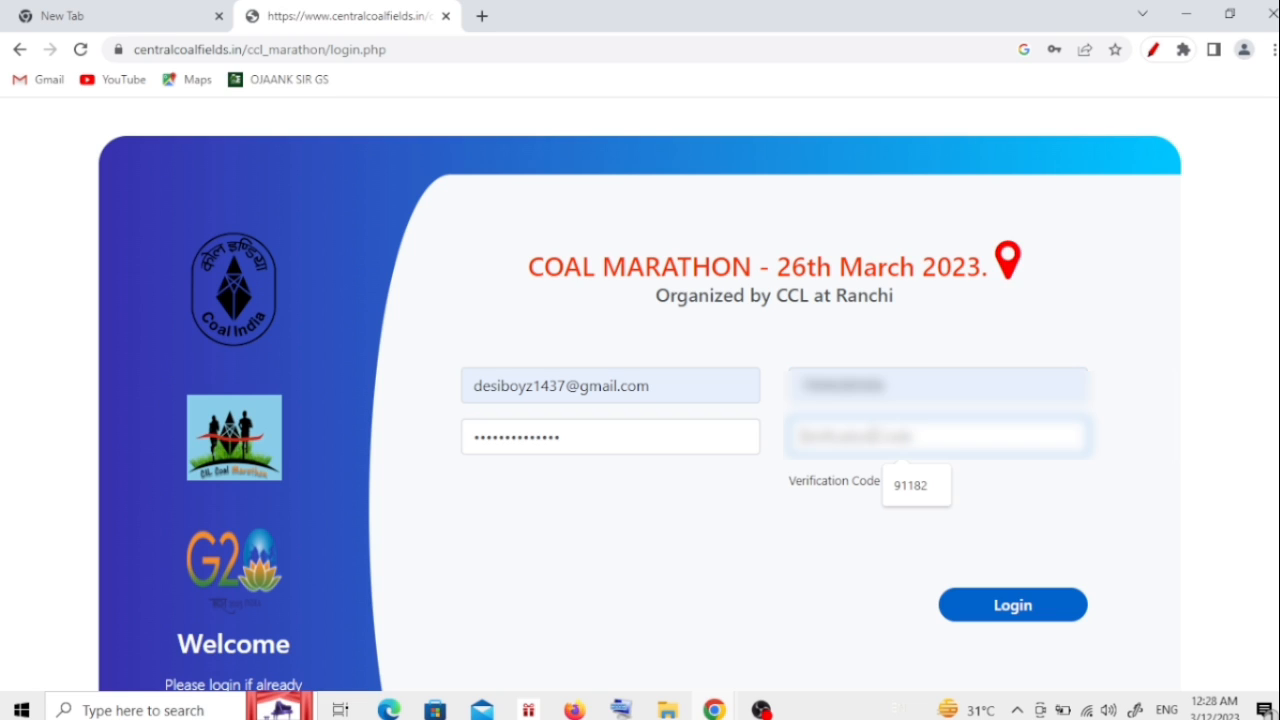
left_click(823, 517)
left_click(867, 437)
type("464")
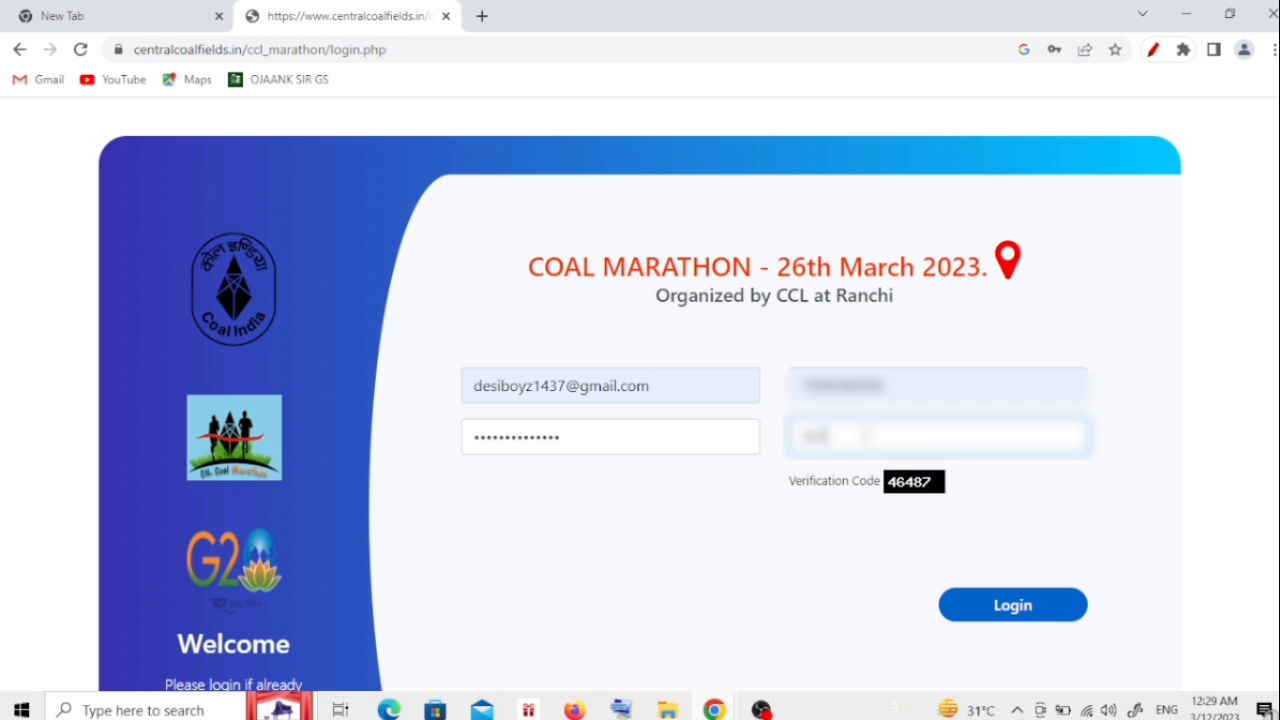
type("87")
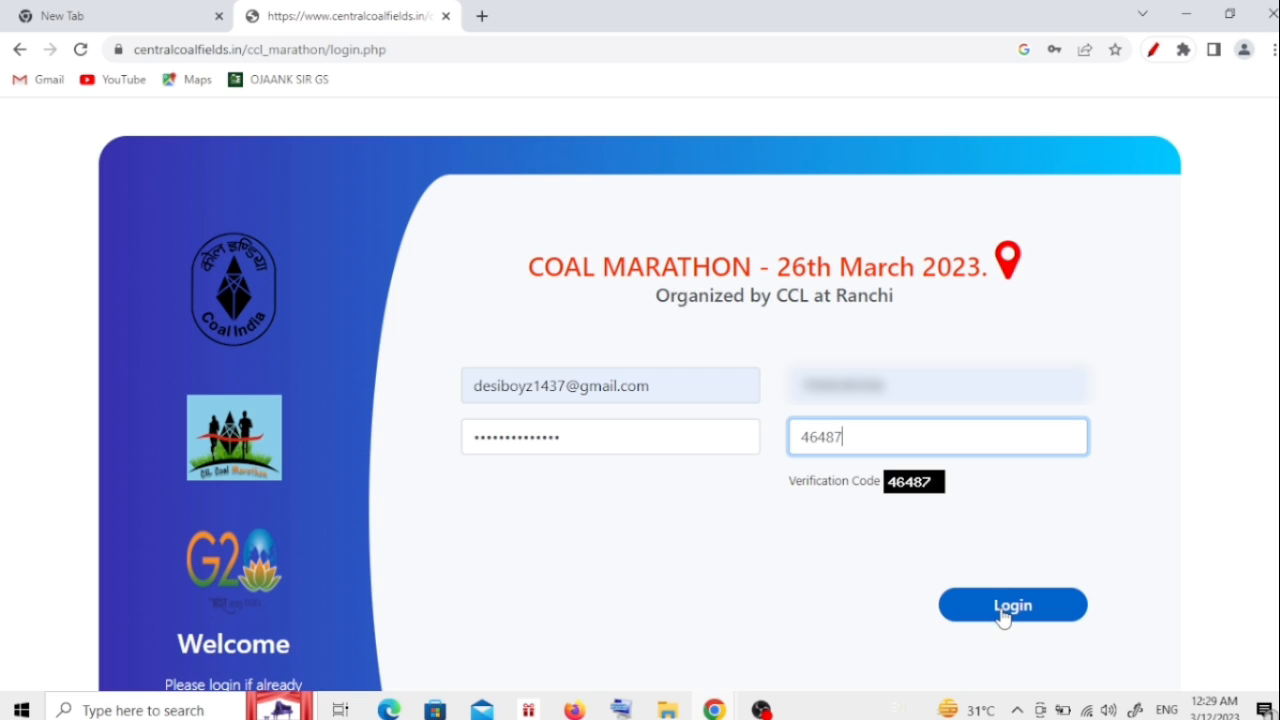
left_click(1003, 610)
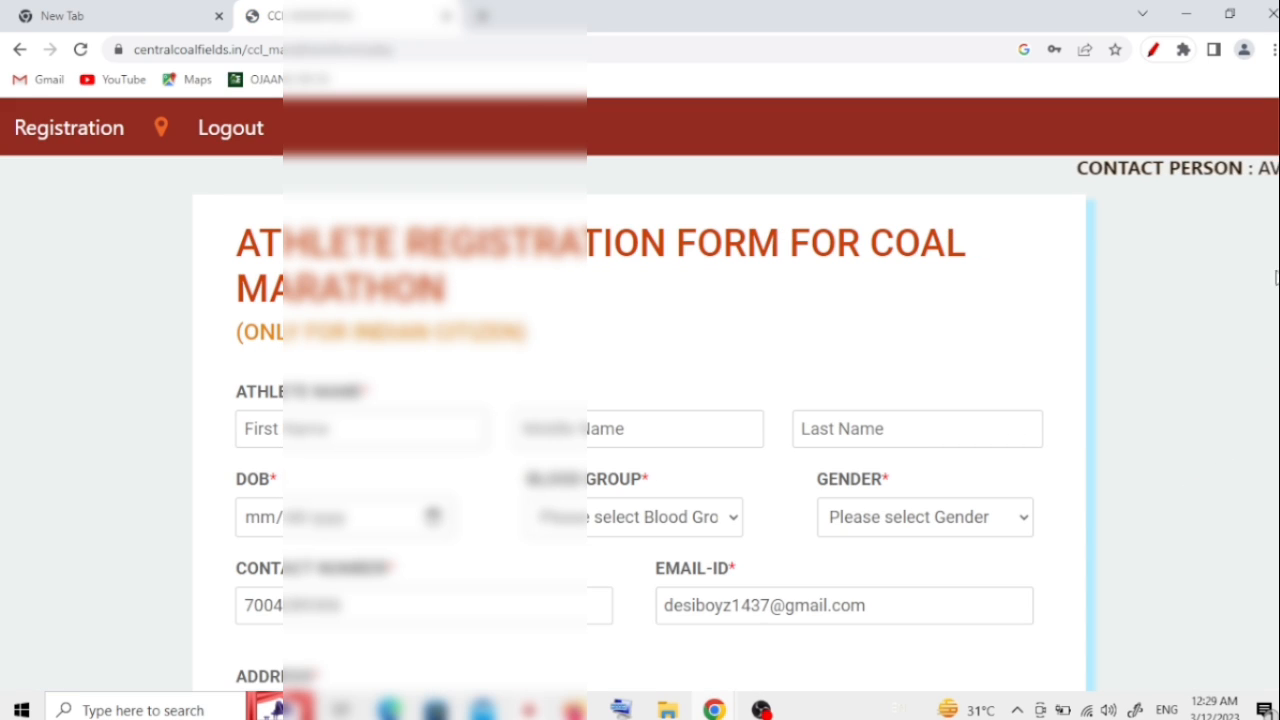
Fill in the athlete's first name on the Athlete Registration Form
scroll(1276, 278, "down", 1)
scroll(1276, 278, "up", 1)
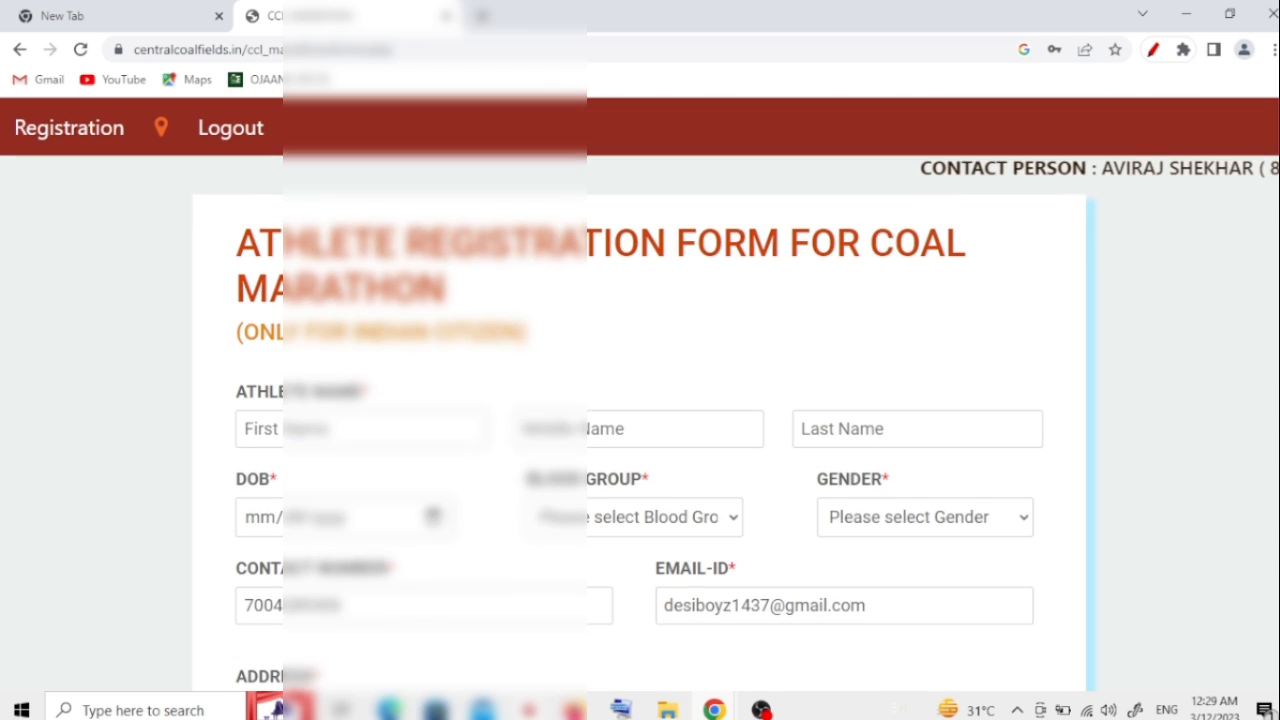
scroll(640, 400, "down", 7)
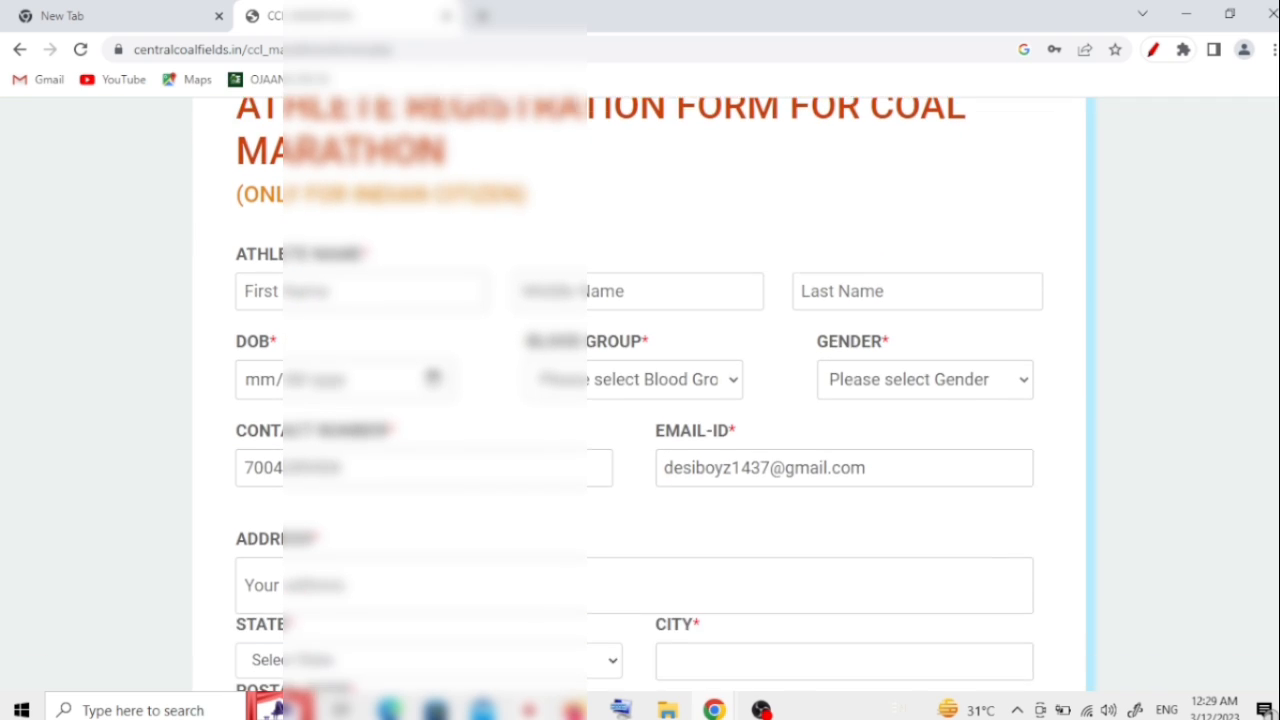
scroll(505, 398, "down", 4)
scroll(505, 398, "up", 12)
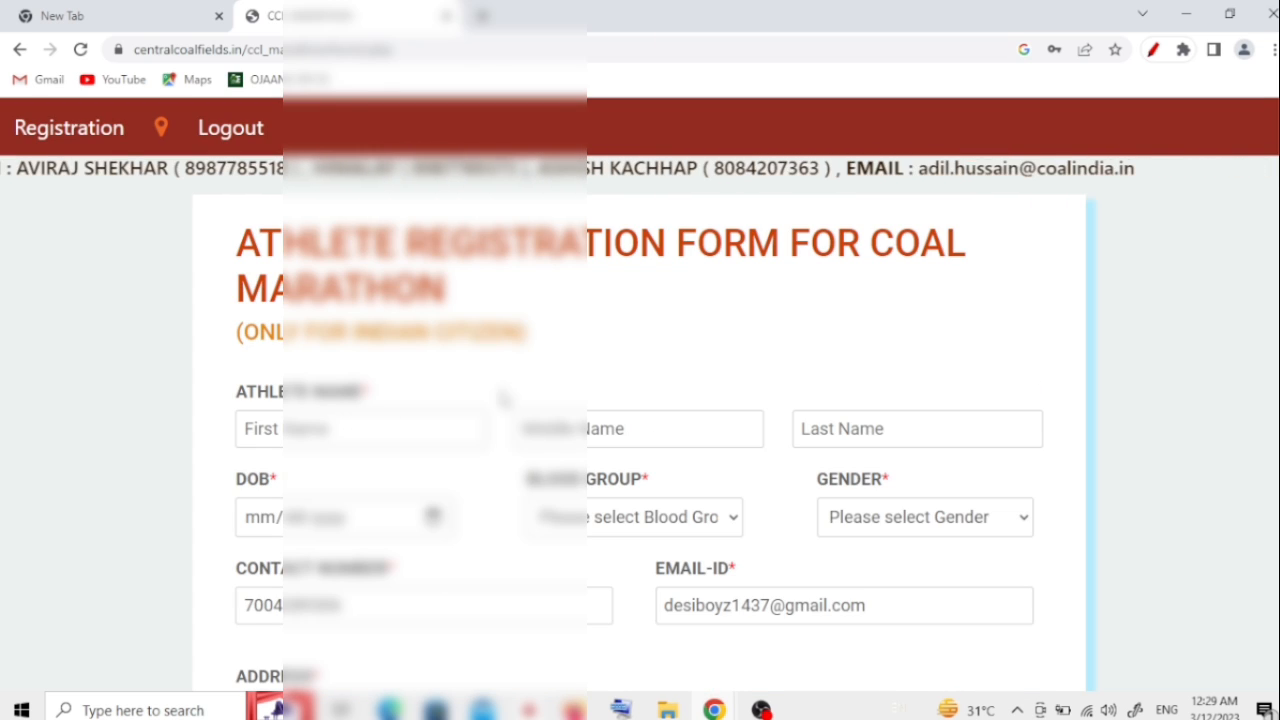
left_click(391, 431)
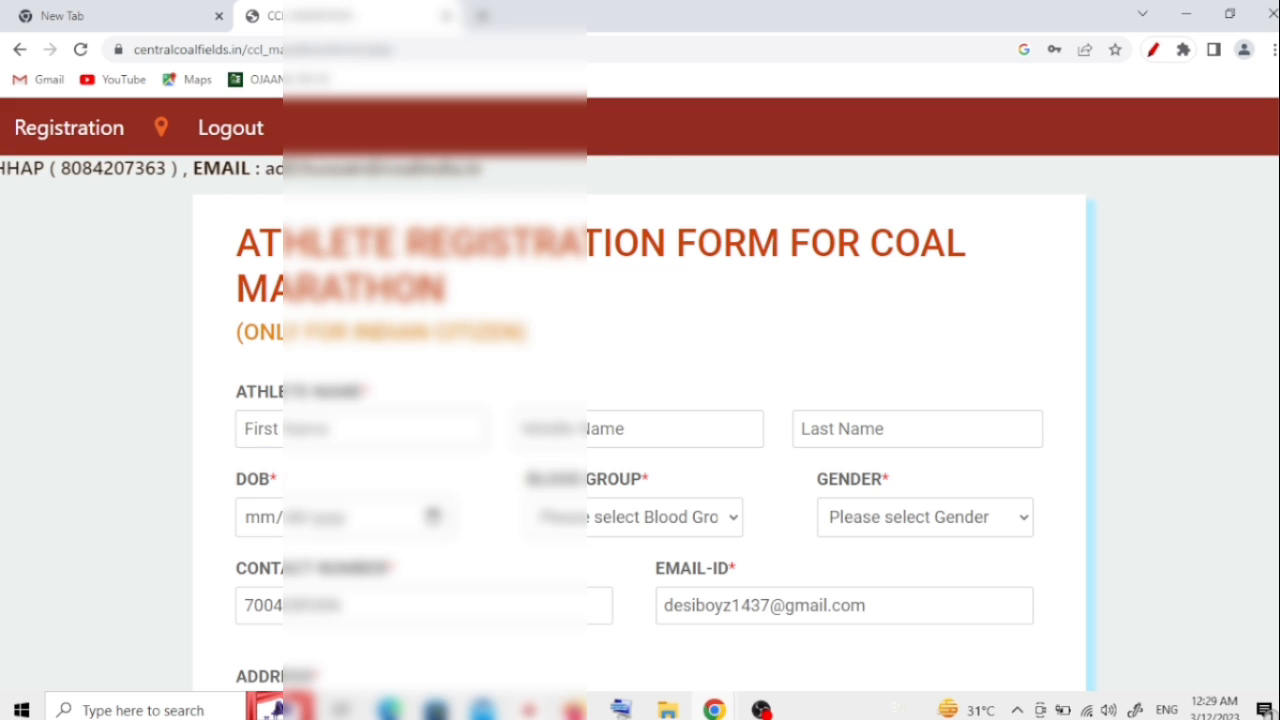
Enter the athlete's surname in the Last Name field
scroll(1094, 271, "down", 2)
scroll(640, 390, "up", 1)
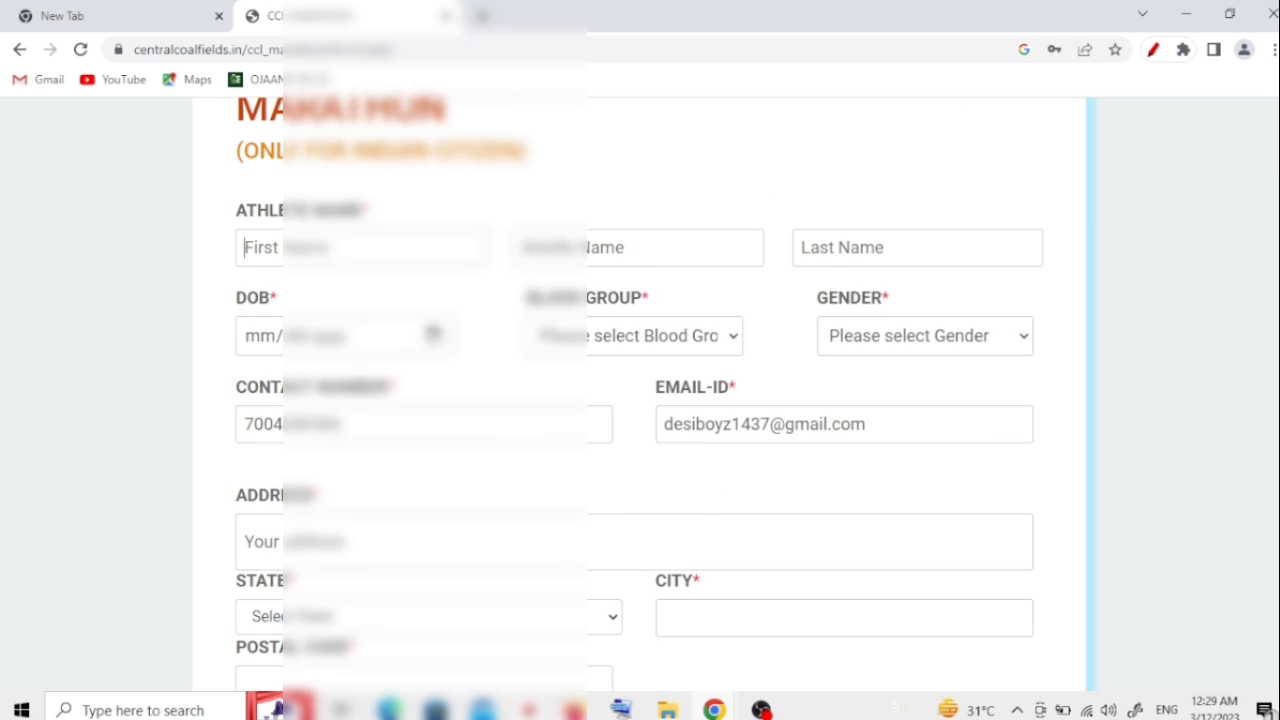
scroll(640, 390, "down", 1)
scroll(640, 390, "up", 2)
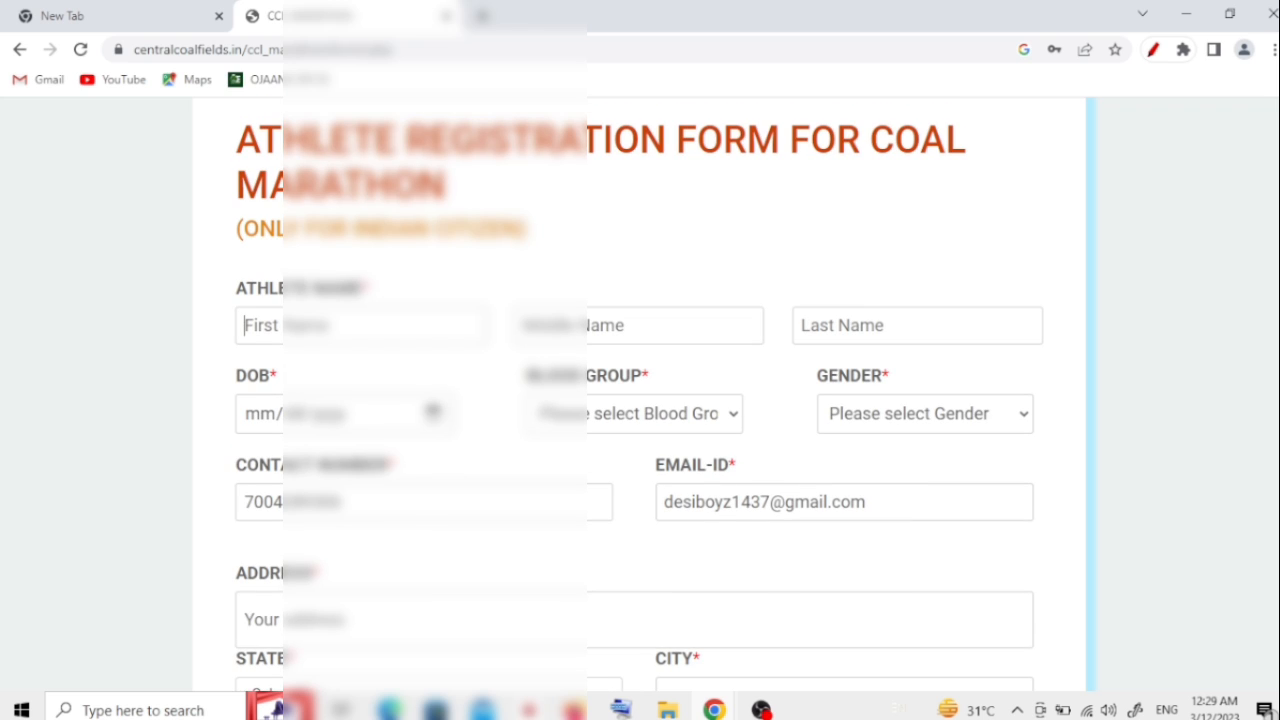
scroll(640, 400, "down", 10)
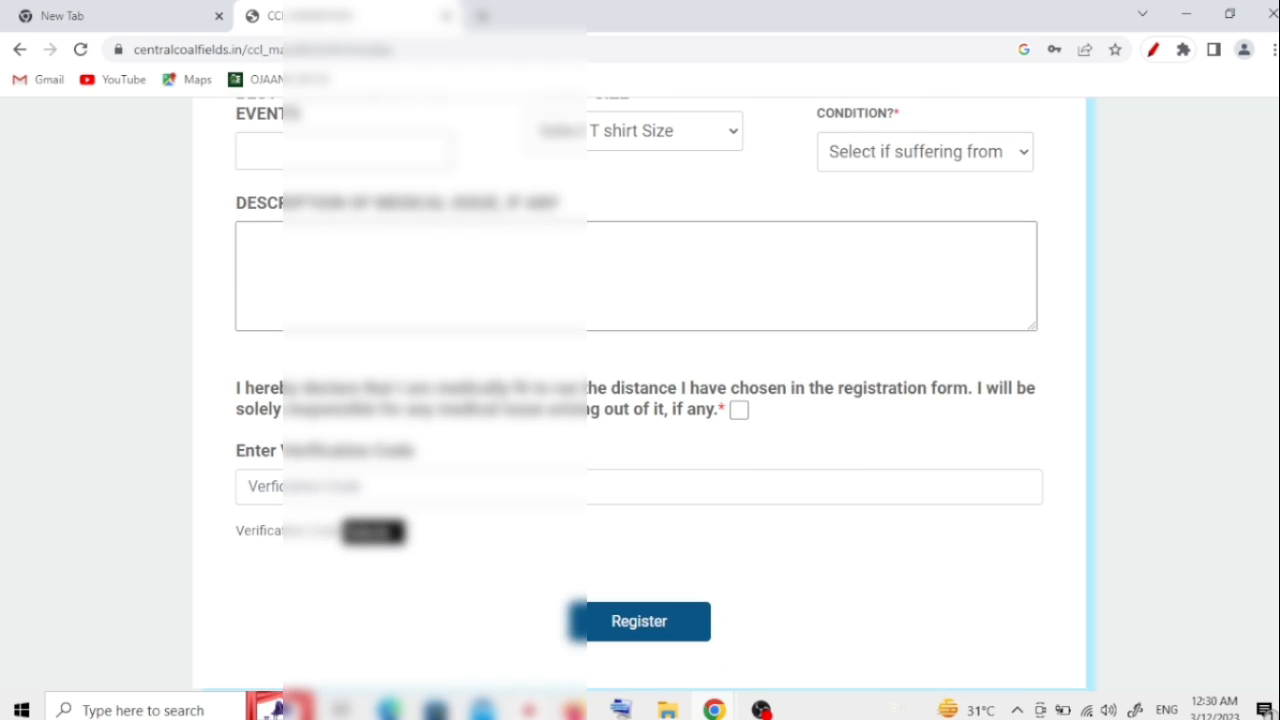
scroll(1275, 307, "up", 9)
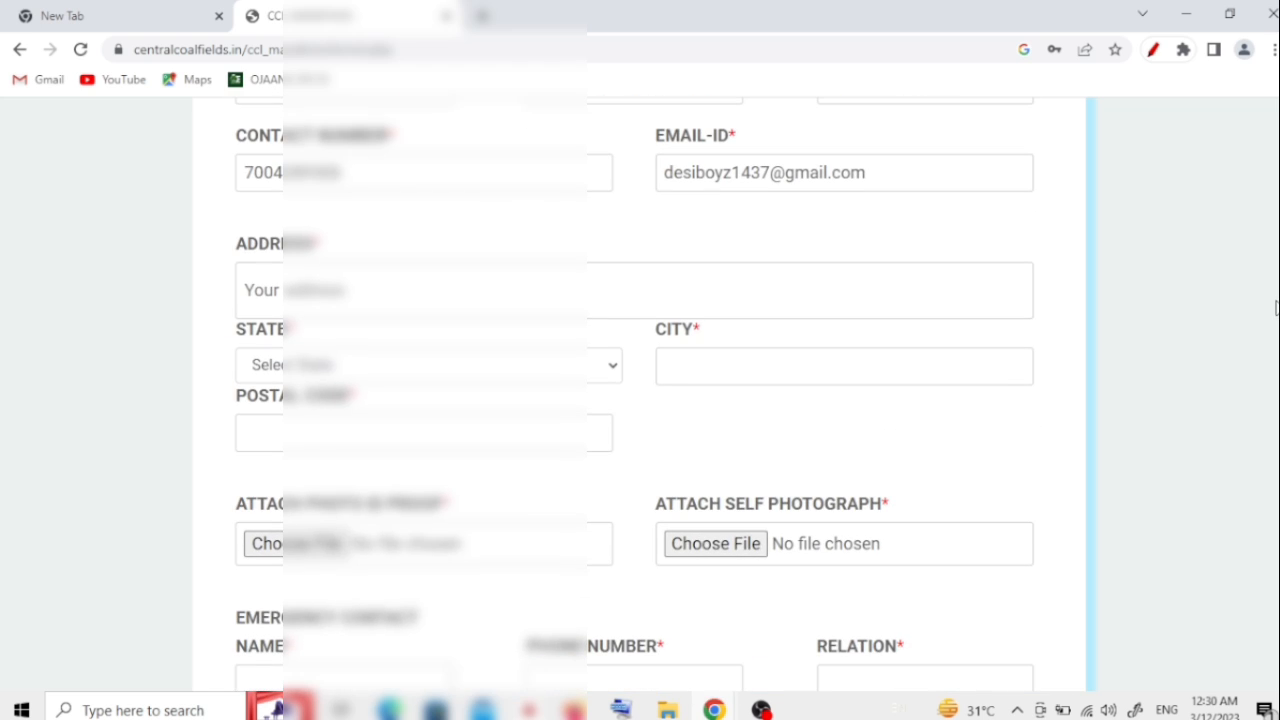
scroll(1275, 307, "up", 4)
left_click(920, 372)
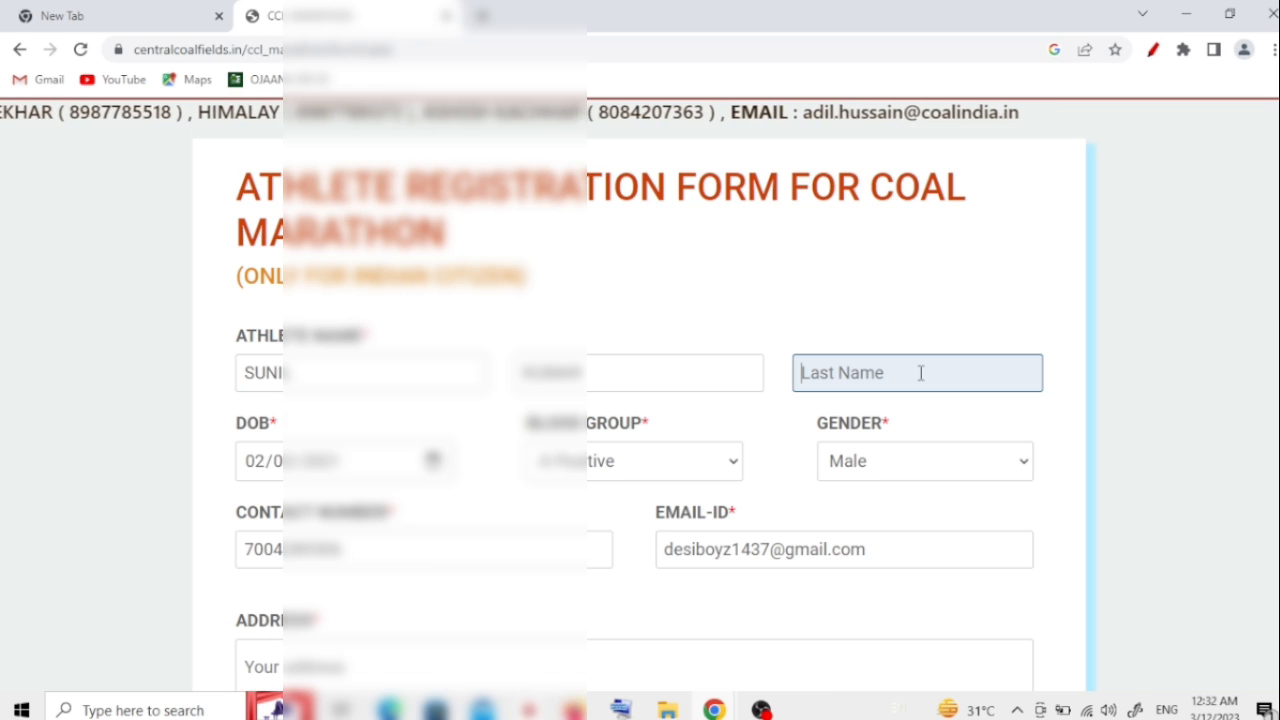
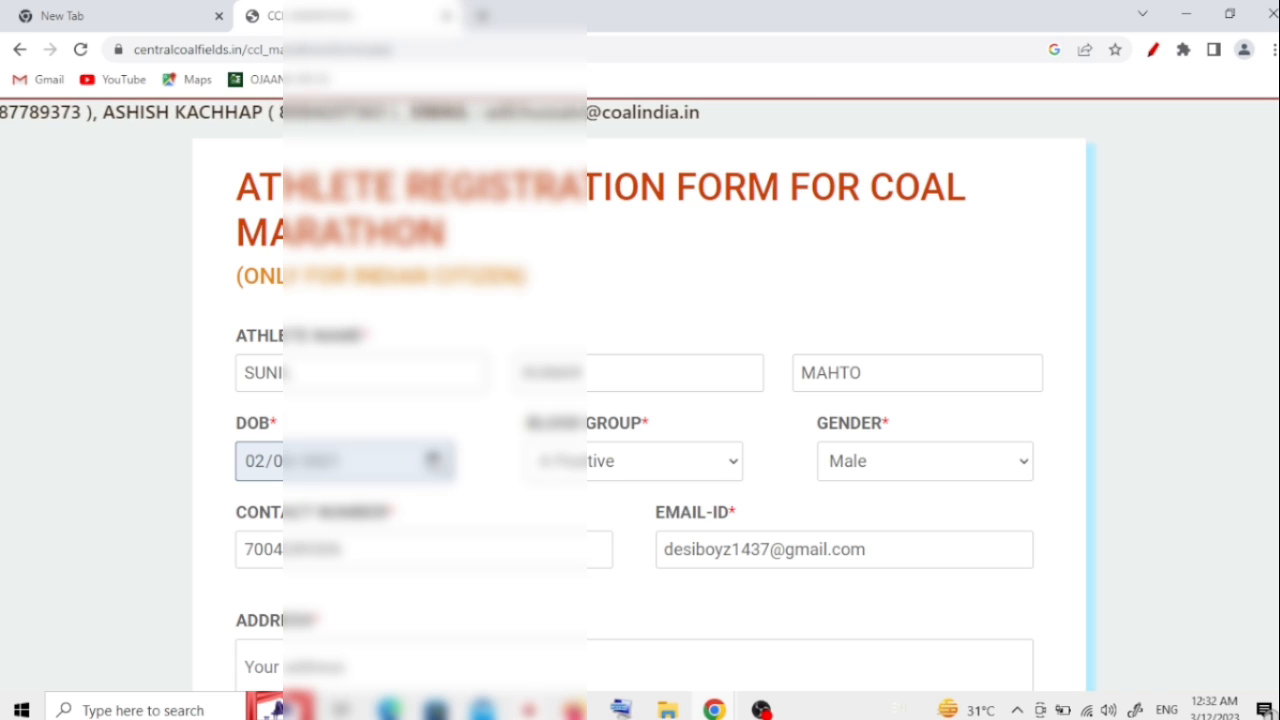
Set the date of birth to the 2nd of the chosen month and correct the year
left_click(434, 462)
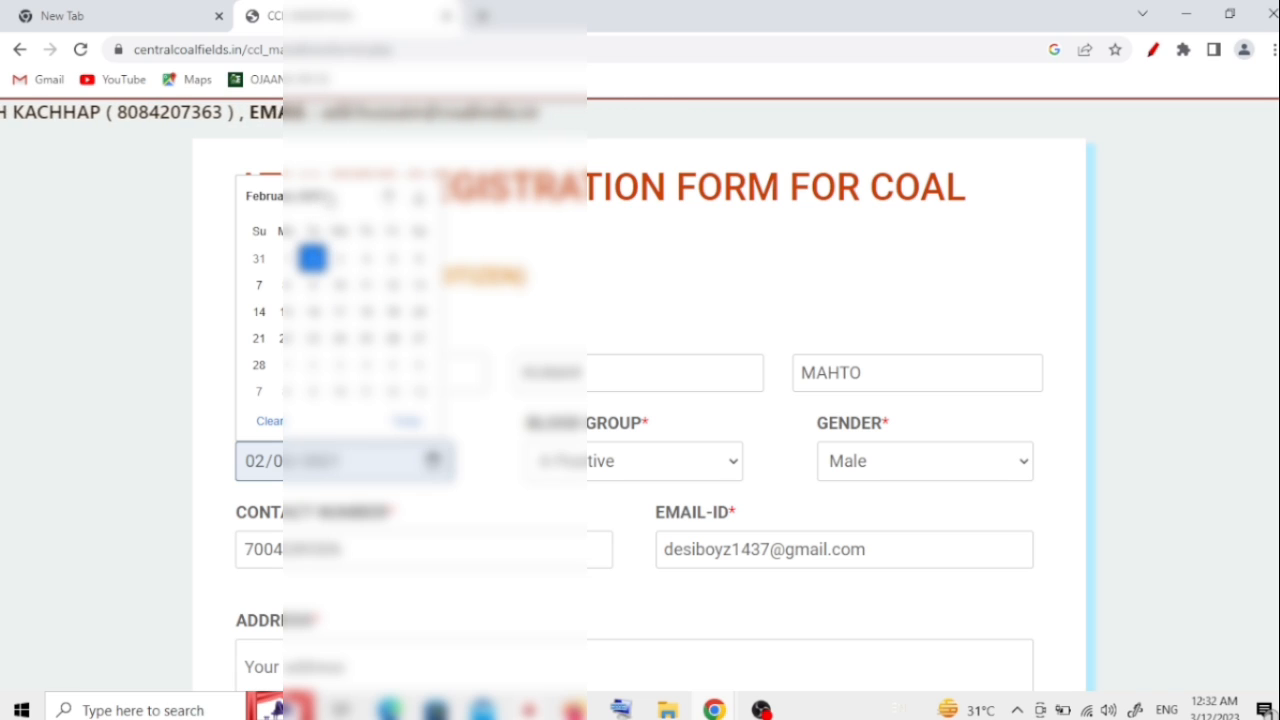
left_click(290, 196)
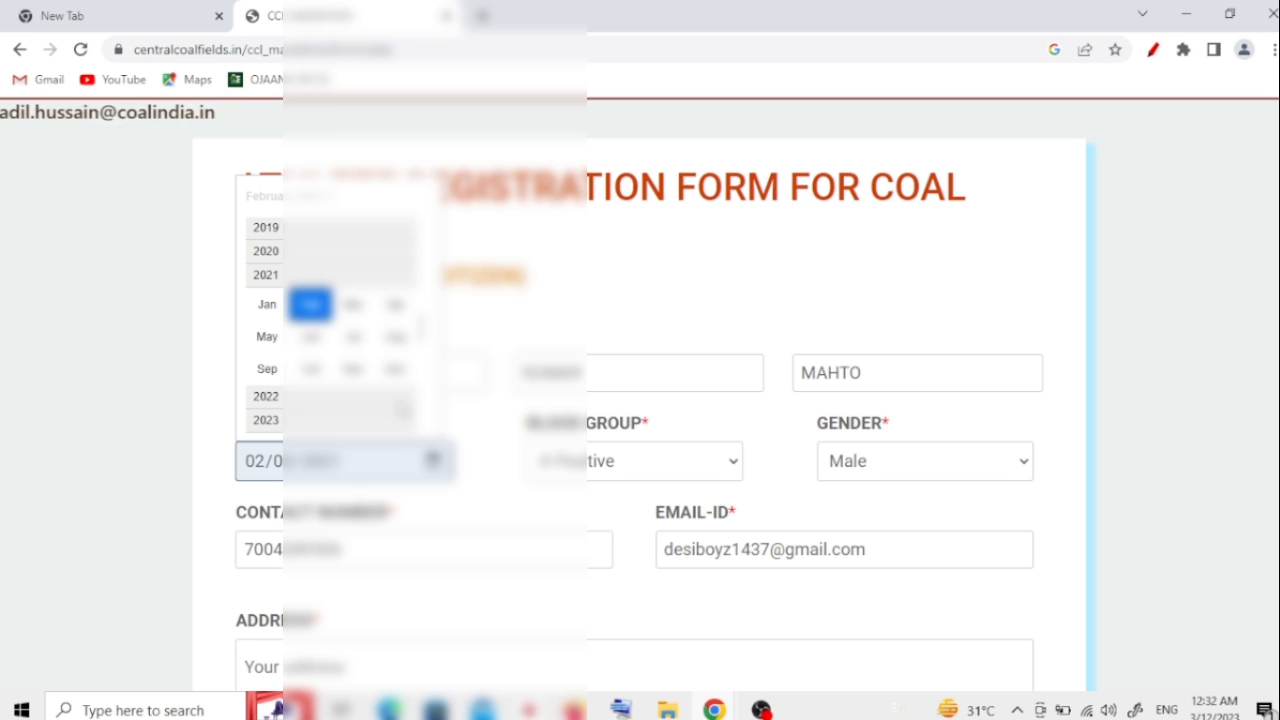
scroll(424, 320, "up", 2)
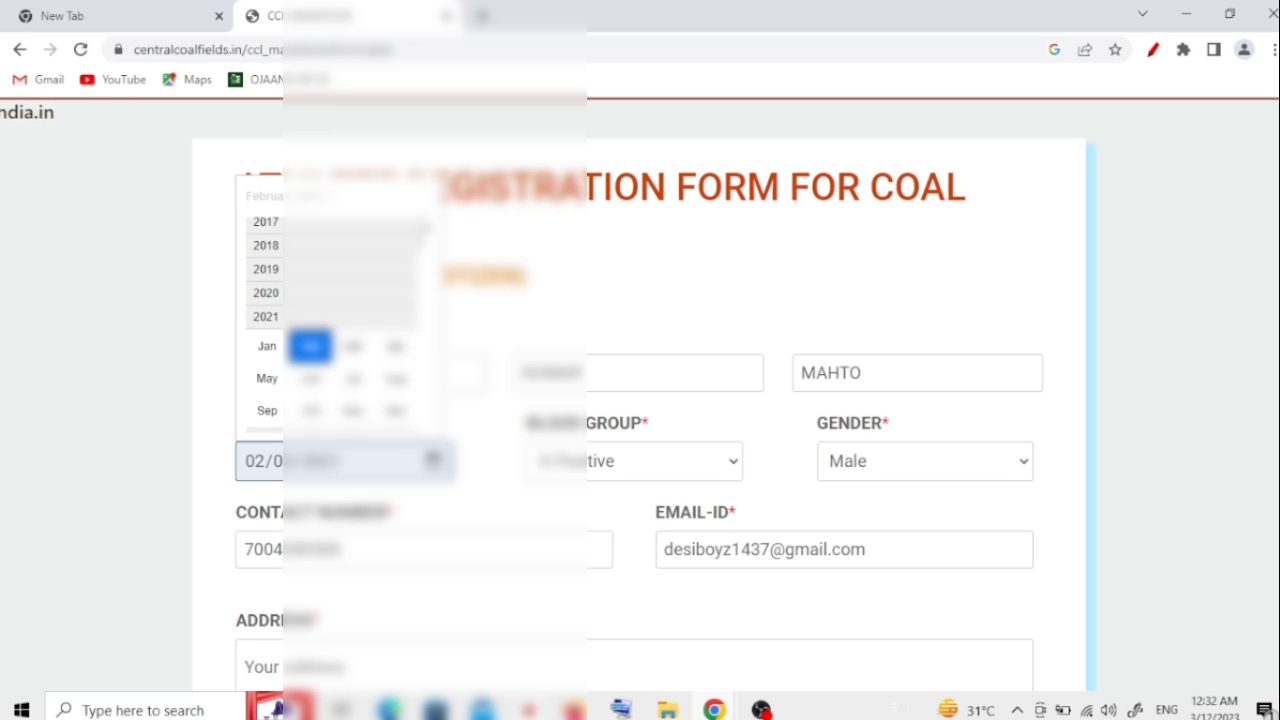
left_click(309, 354)
left_click(354, 463)
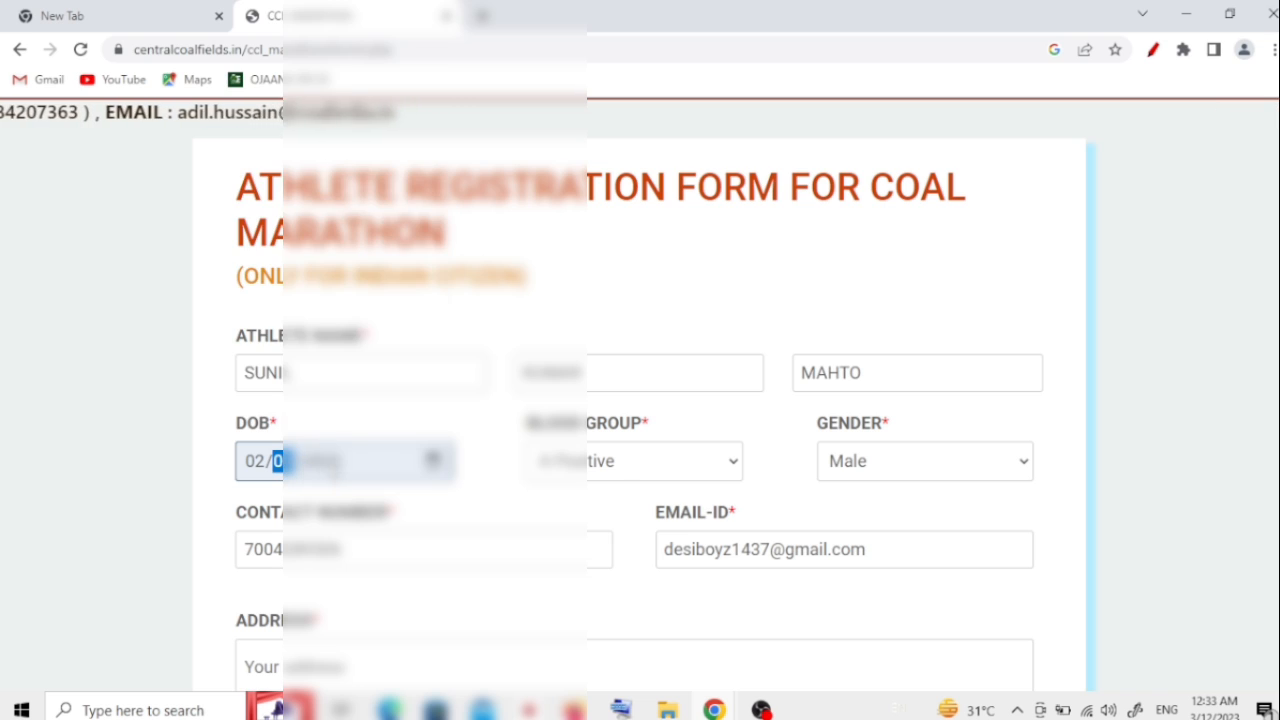
key("Tab")
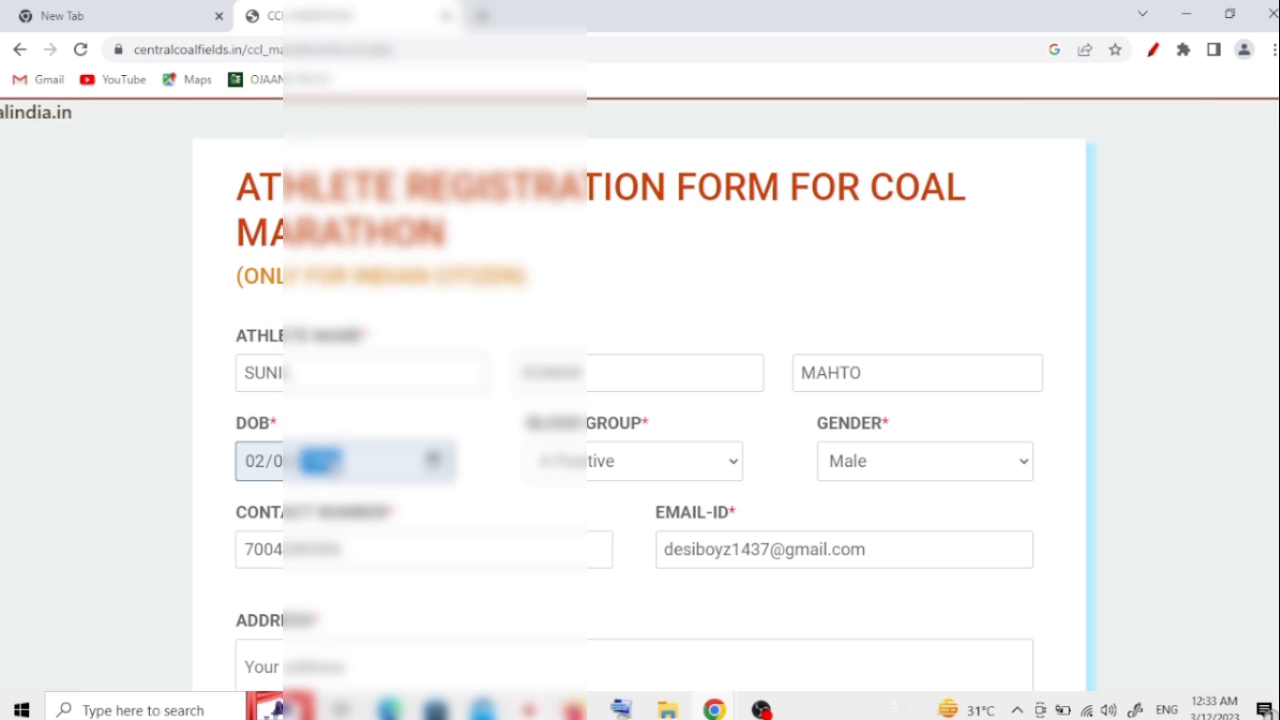
left_click(420, 516)
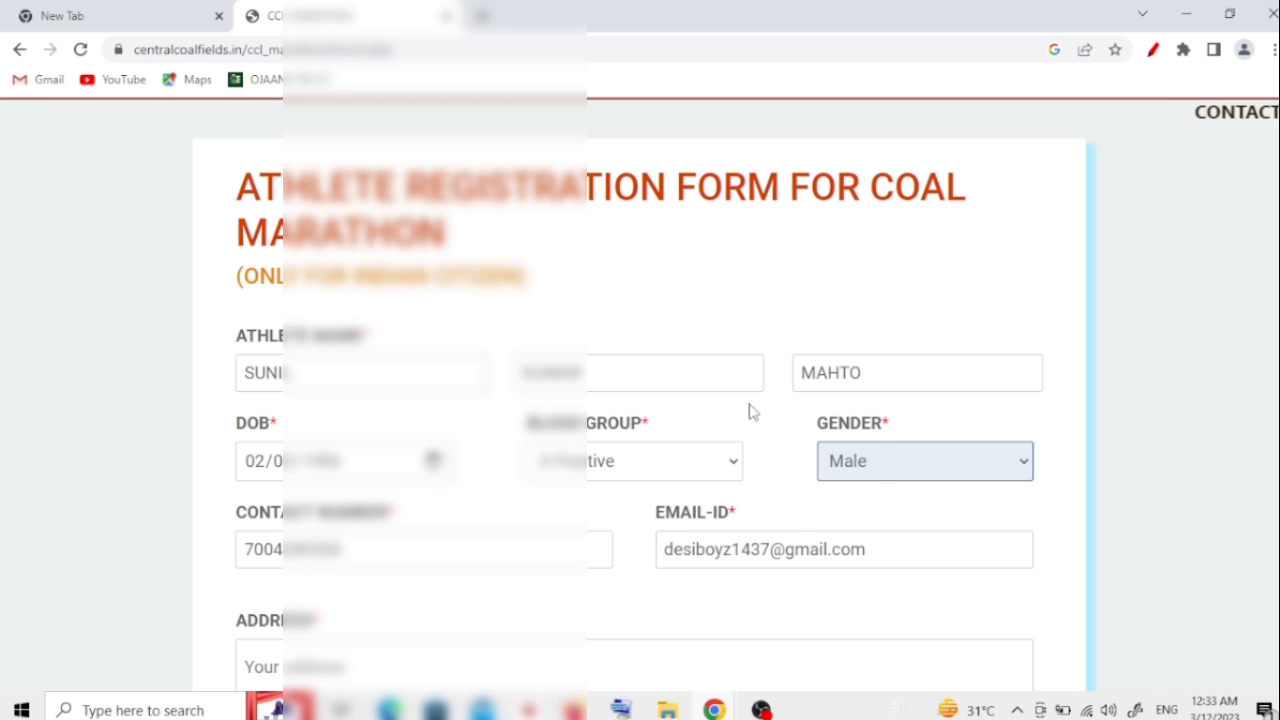
Set blood group to A Positive and gender to Male
left_click(645, 468)
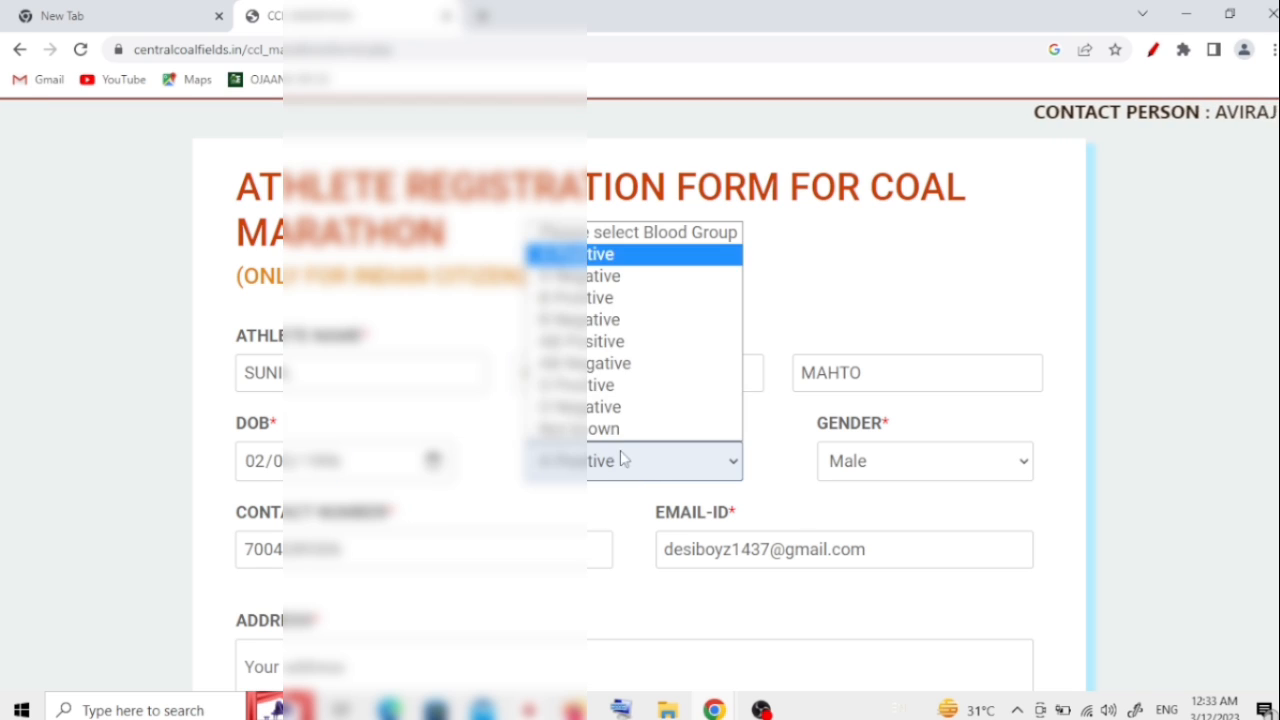
left_click(608, 256)
left_click(912, 472)
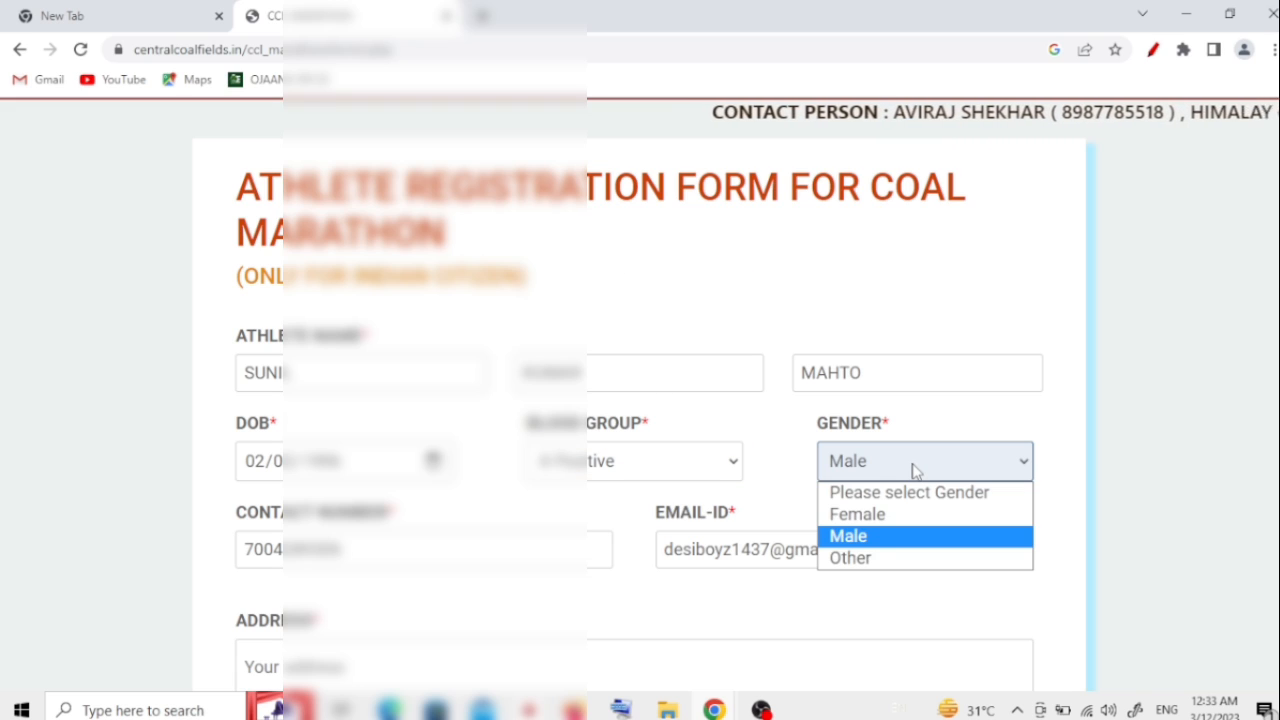
left_click(880, 533)
left_click(405, 563)
left_click(723, 546)
left_click(1071, 494)
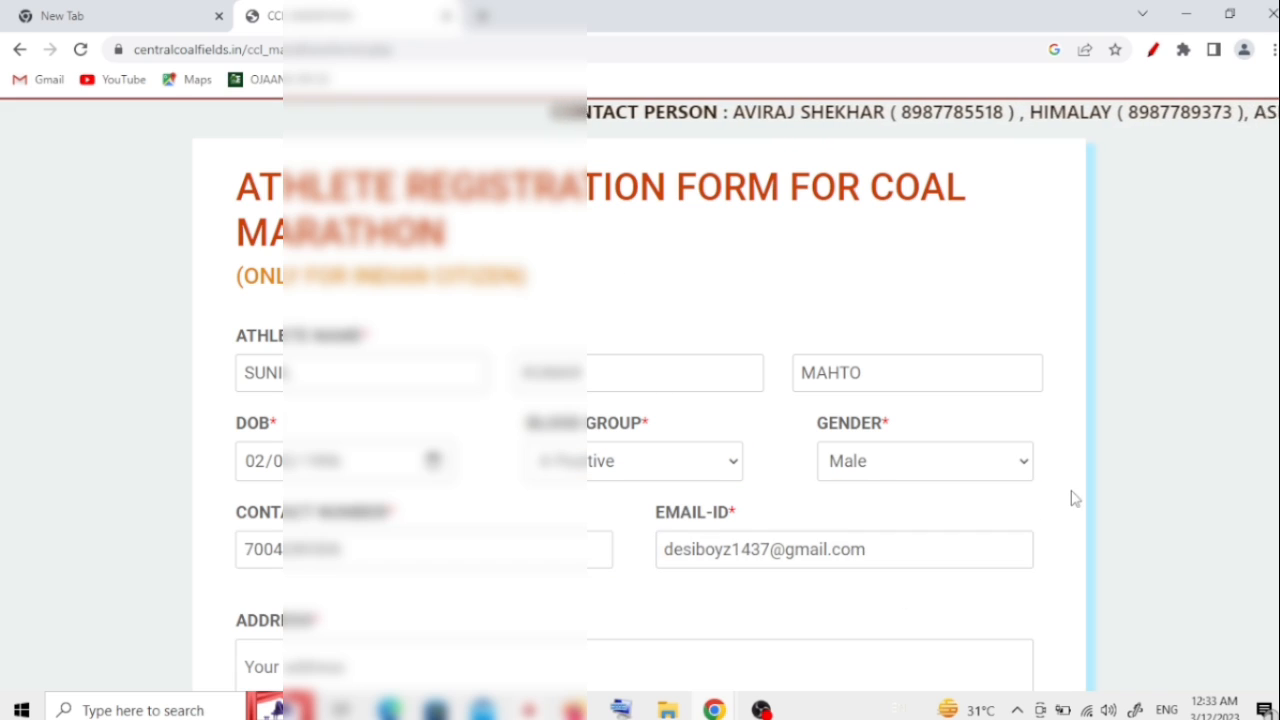
Enter the athlete's street address in the address field
scroll(1210, 396, "down", 5)
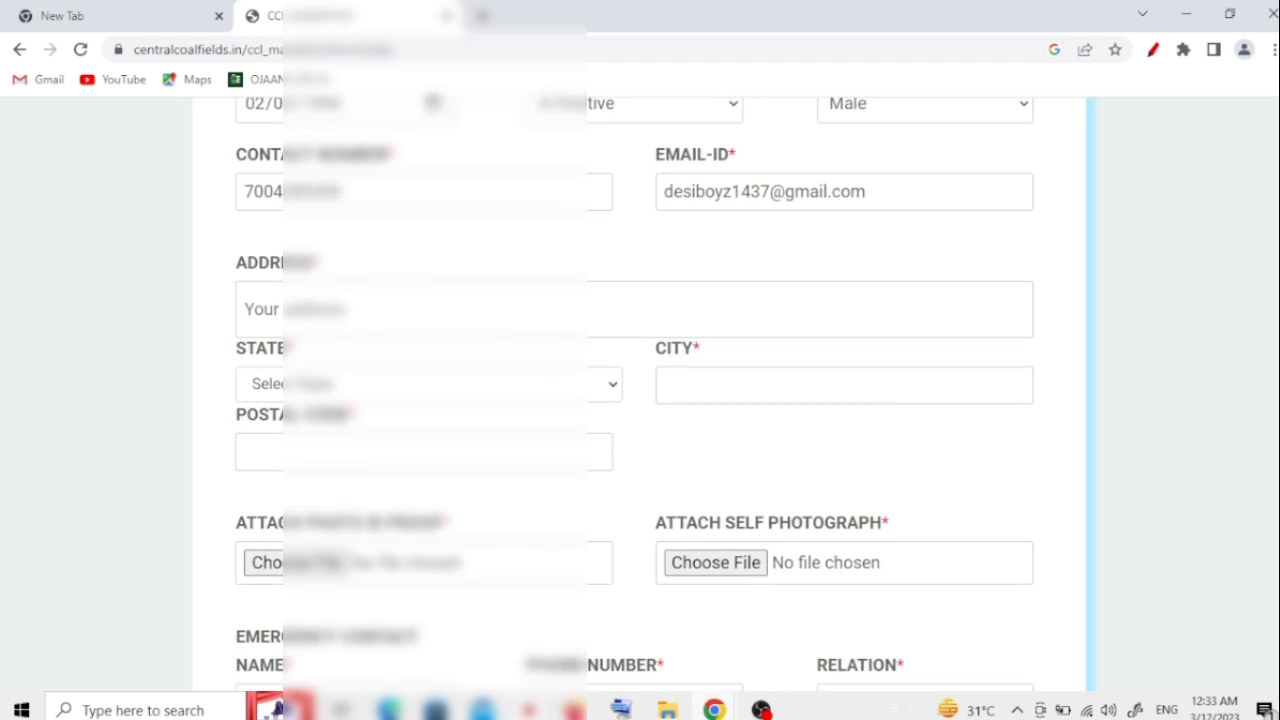
left_click(432, 195)
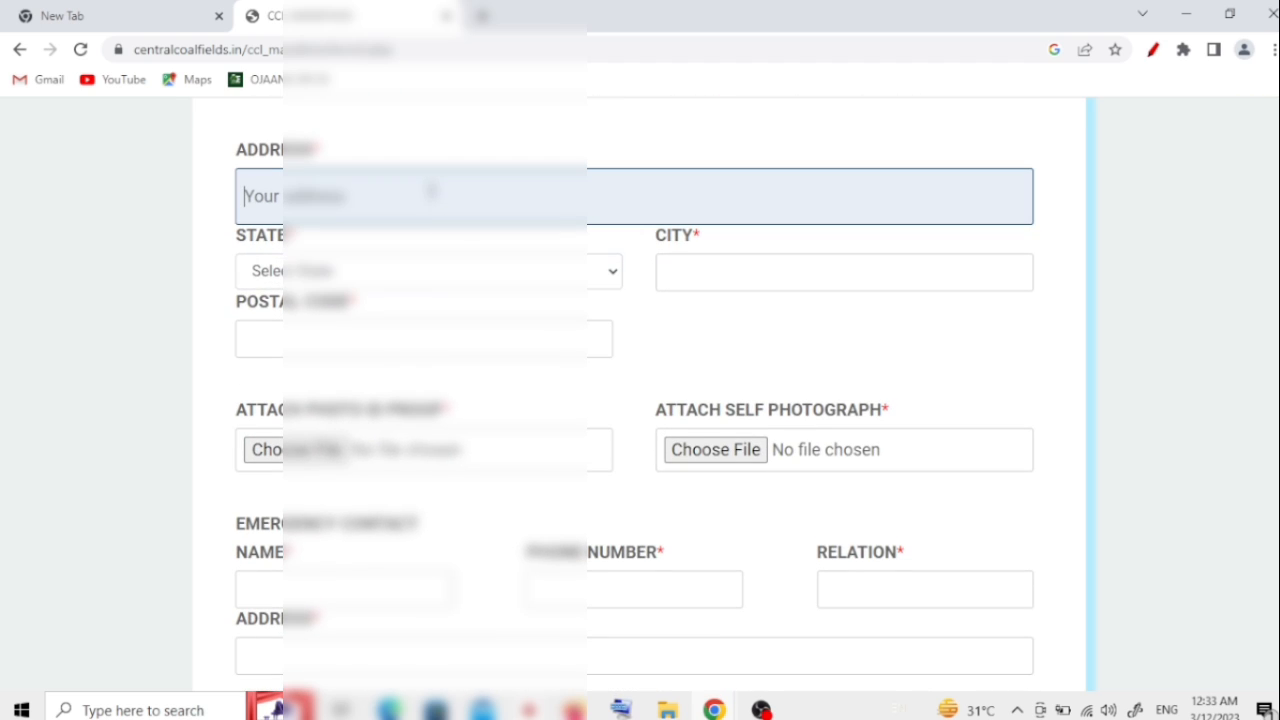
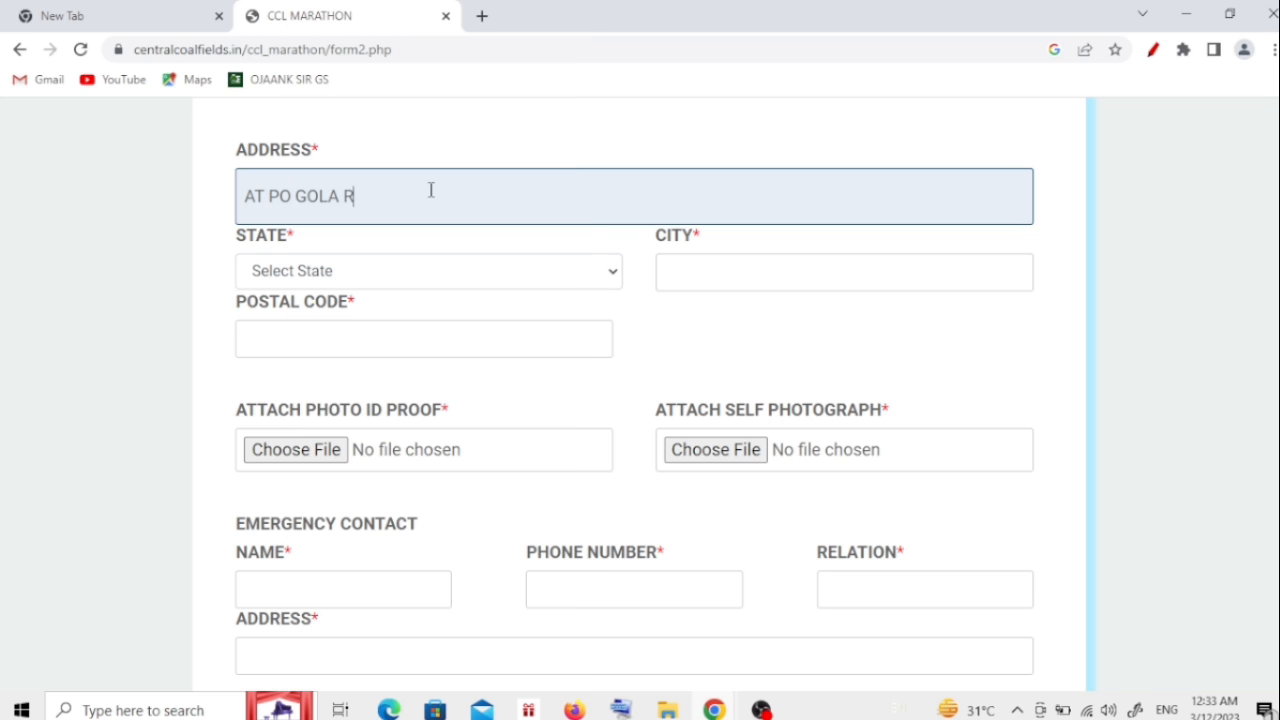
key("Tab")
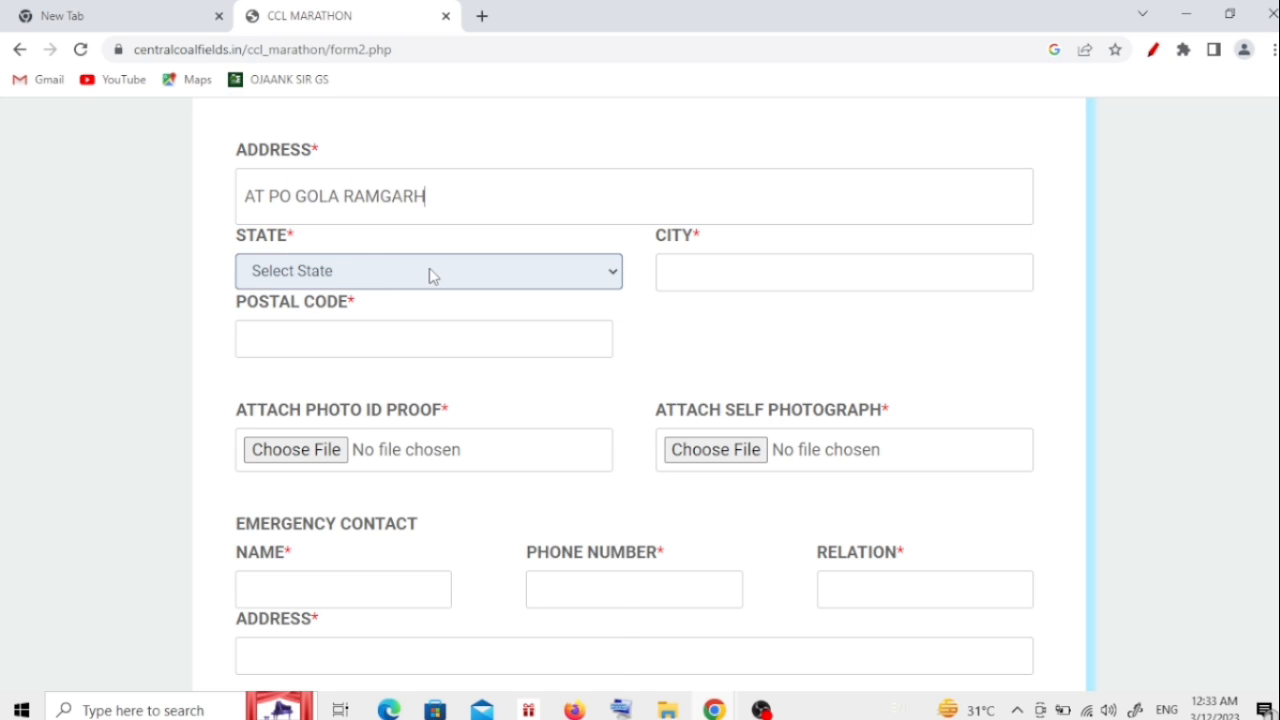
Choose state Jharkhand, enter city RAMGARH, and fill in the postal code
left_click(429, 277)
left_click(318, 491)
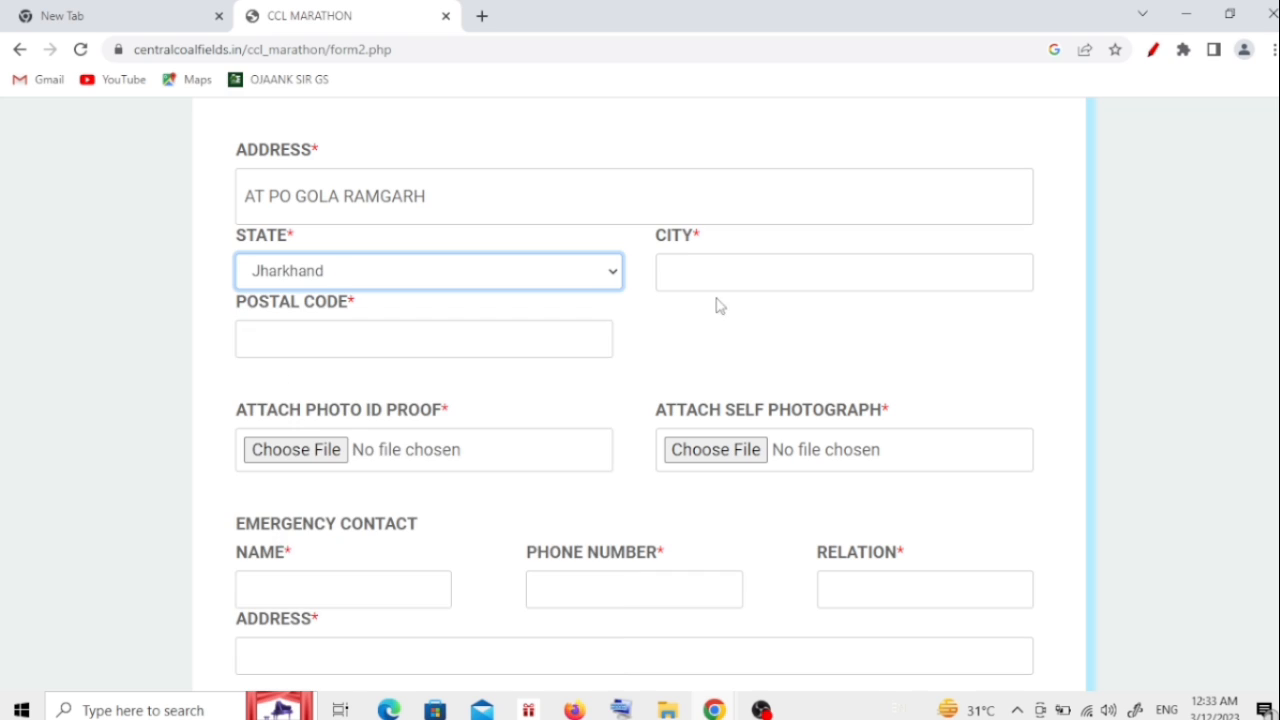
left_click(718, 265)
type("RA")
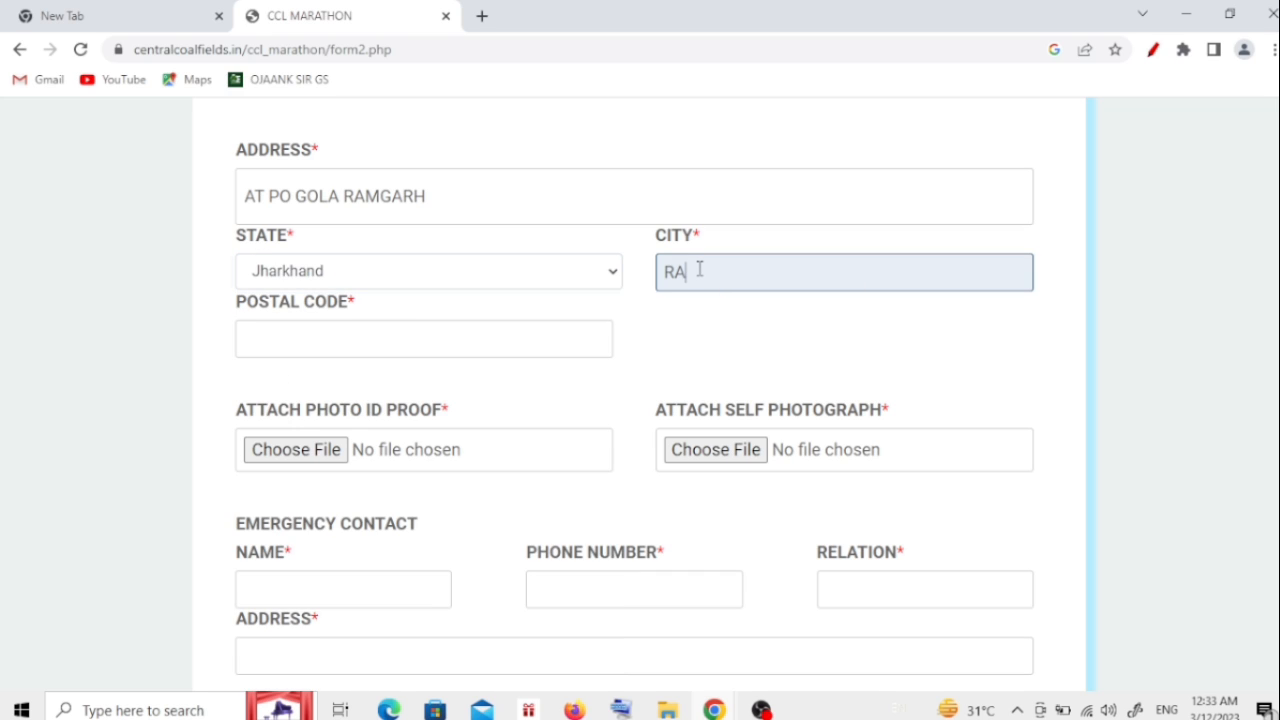
type("MGARH")
left_click(461, 348)
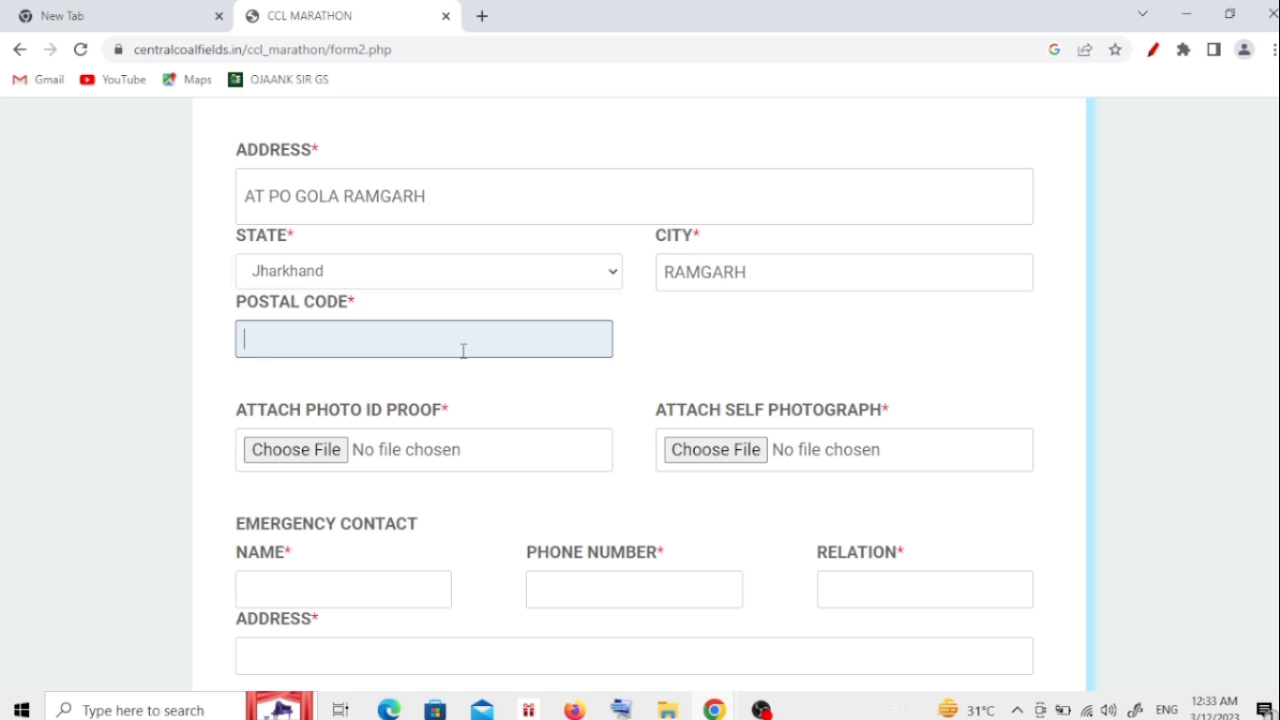
type("829110")
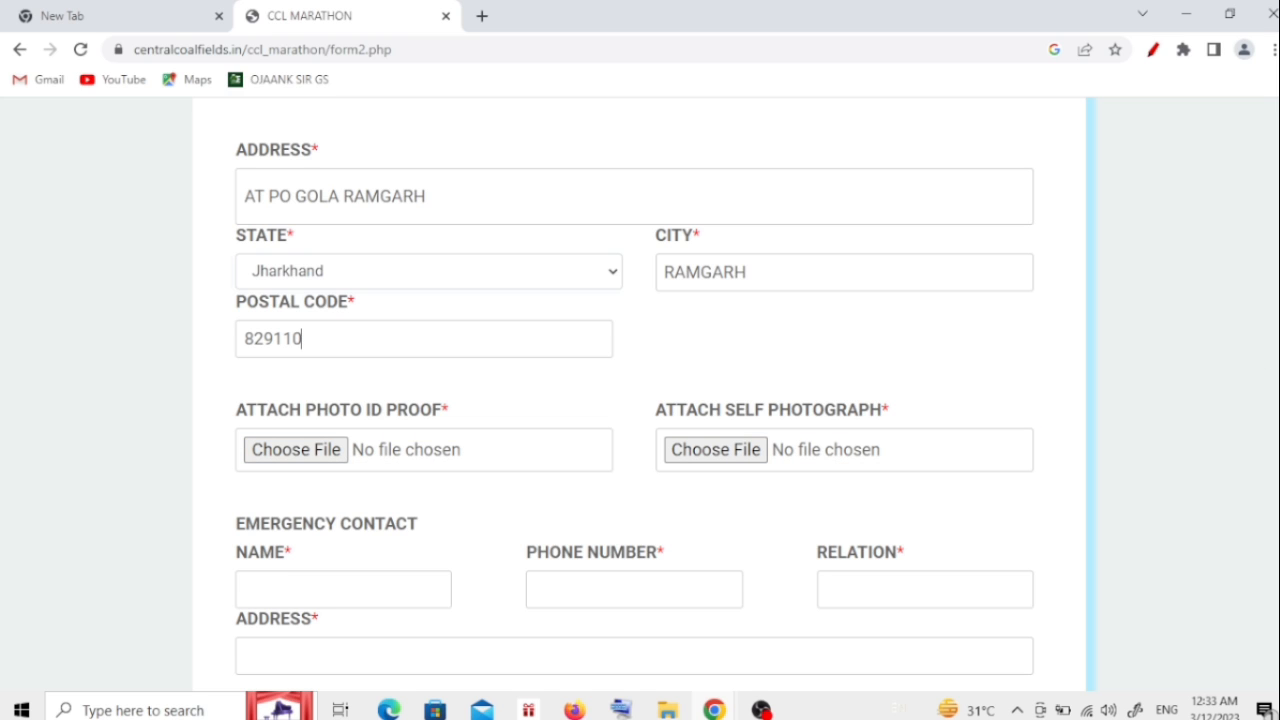
scroll(640, 400, "down", 2)
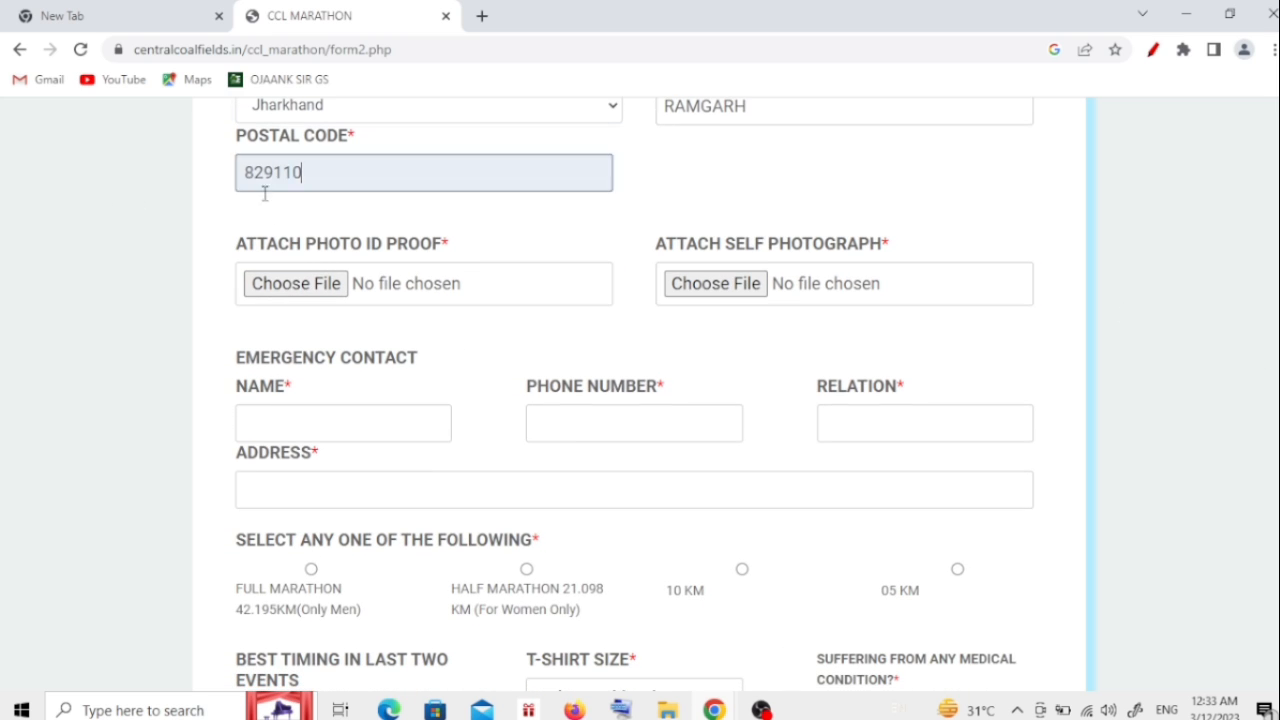
left_click(322, 284)
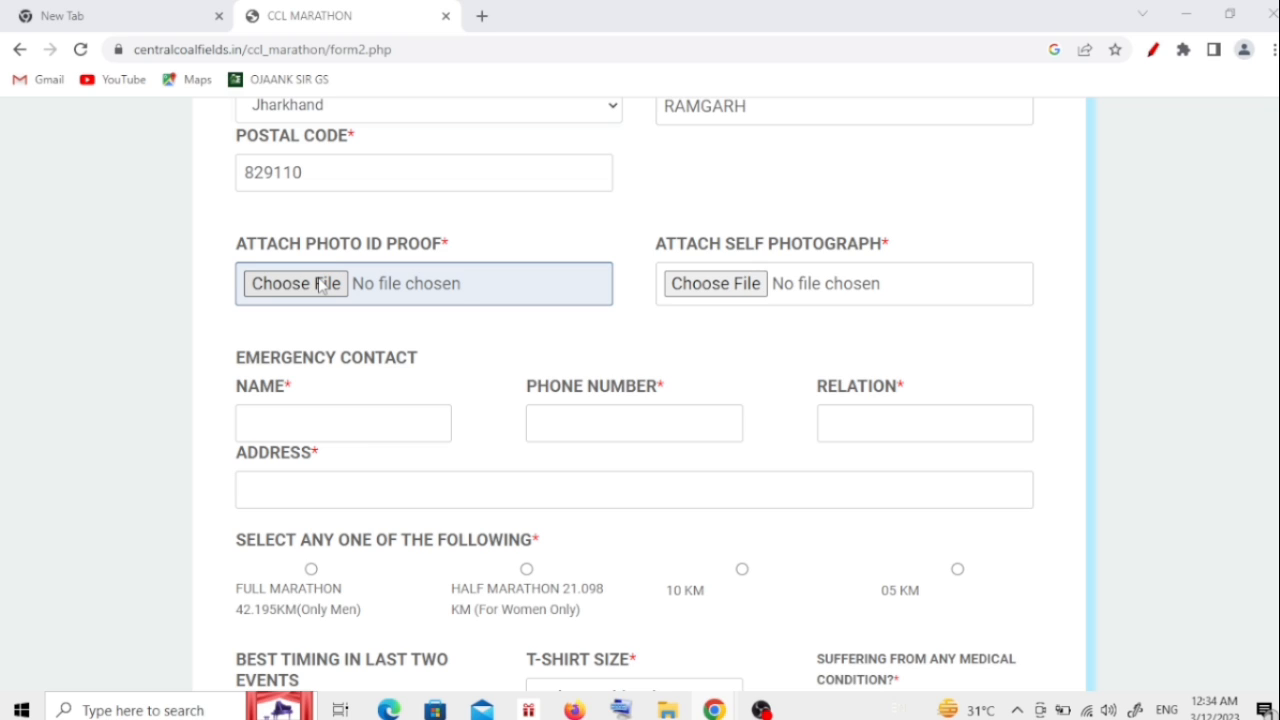
left_click(612, 14)
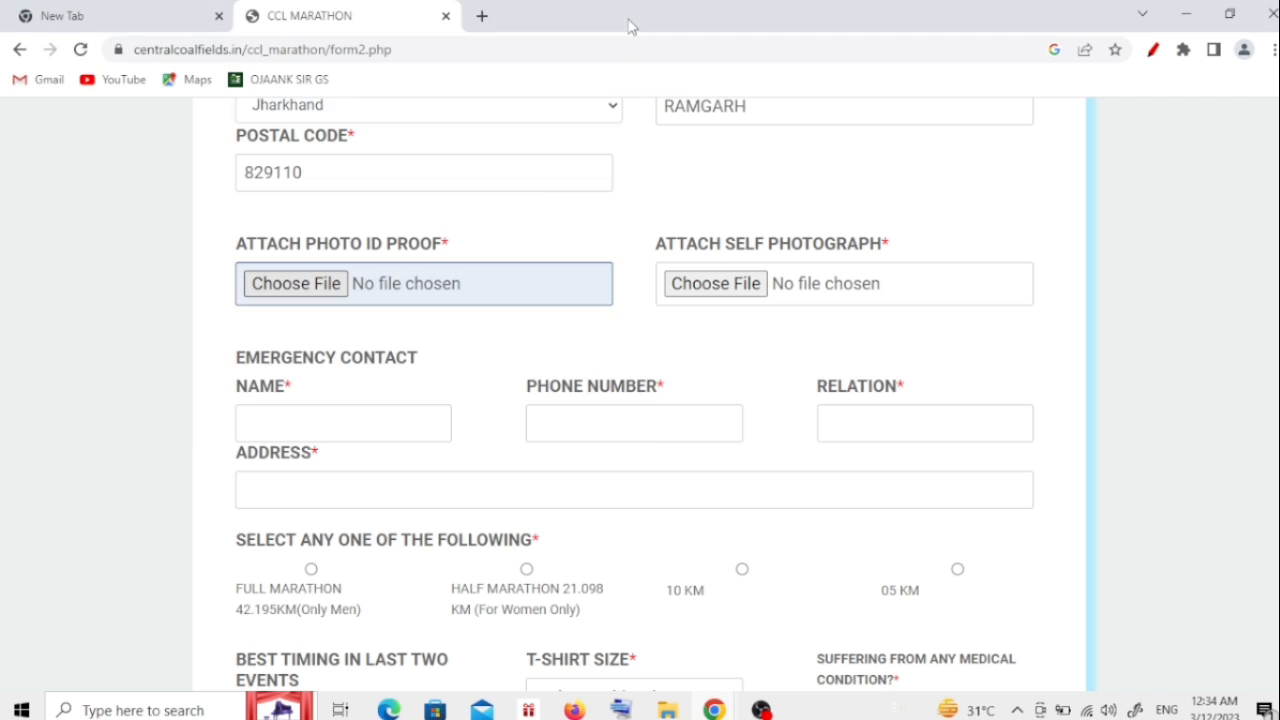
left_click(728, 300)
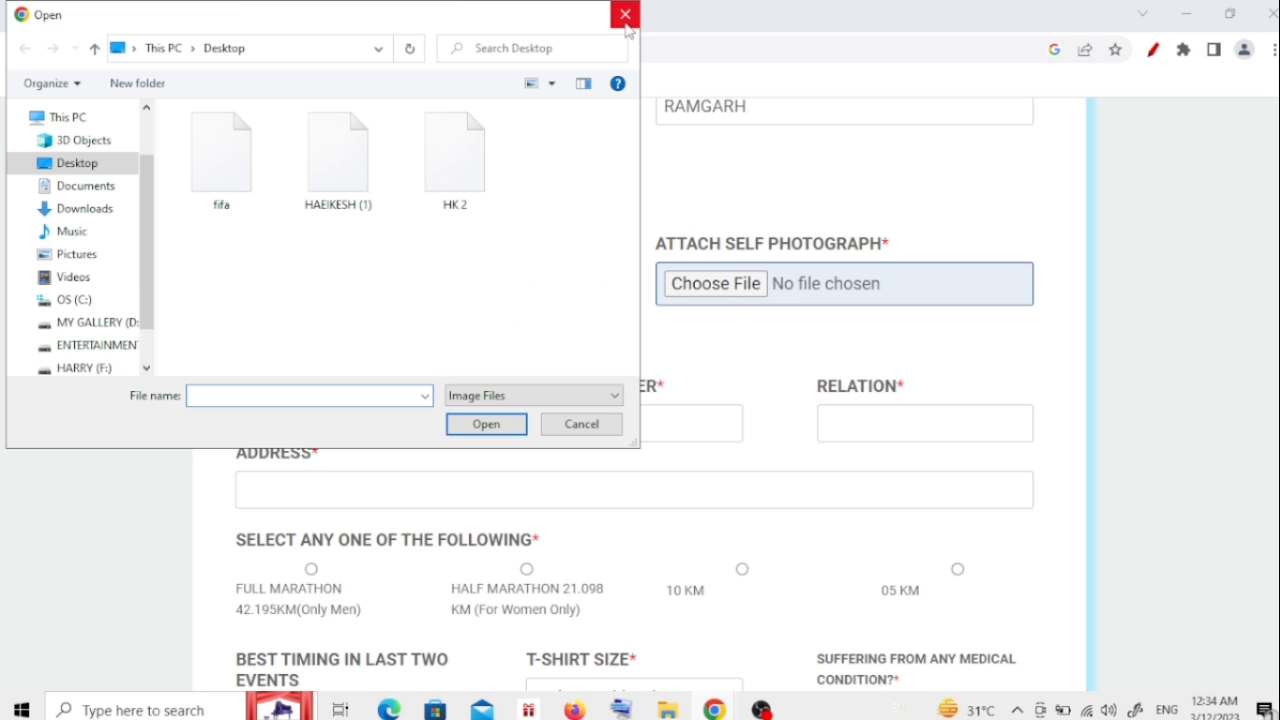
left_click(625, 20)
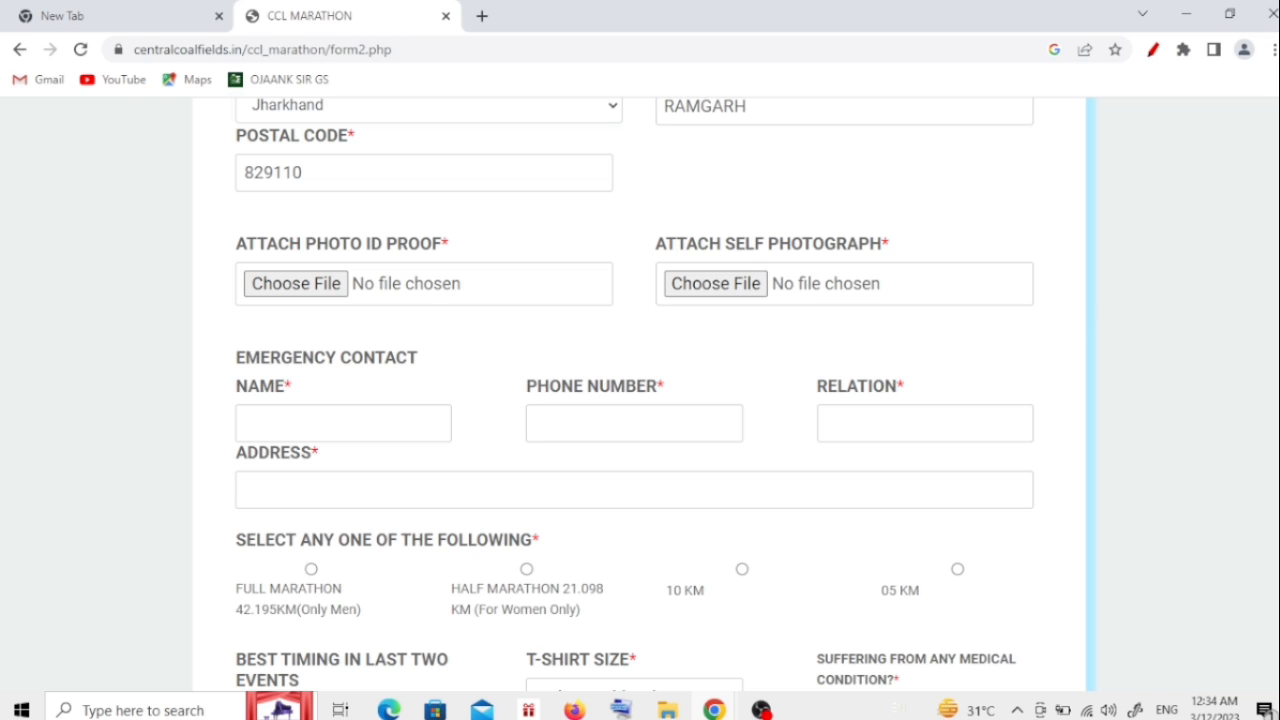
Try the Half Marathon, 10 KM and 05 KM options, settling on Full Marathon 42.195KM
scroll(640, 400, "down", 2)
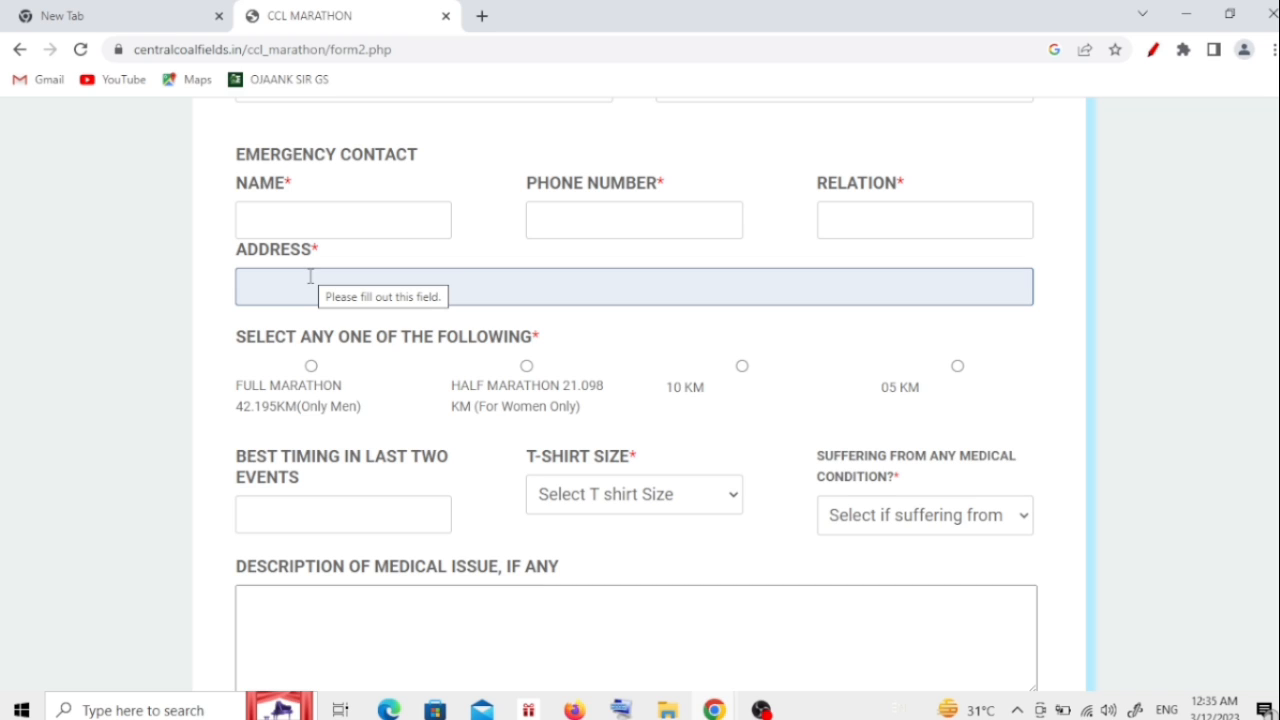
left_click(311, 367)
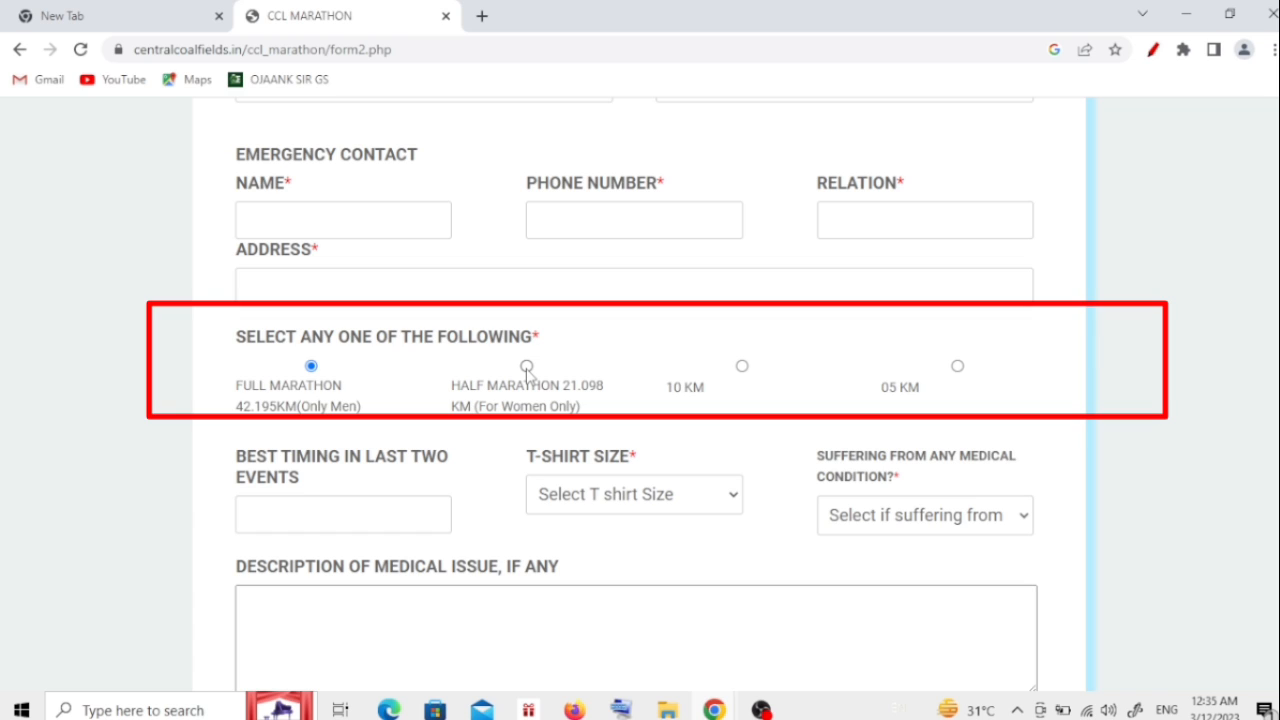
left_click(527, 368)
left_click(311, 367)
left_click(311, 367)
left_click(527, 366)
left_click(742, 366)
left_click(958, 367)
left_click(311, 366)
Set T-shirt size M and medical condition NO, leaving the description empty
scroll(560, 364, "down", 3)
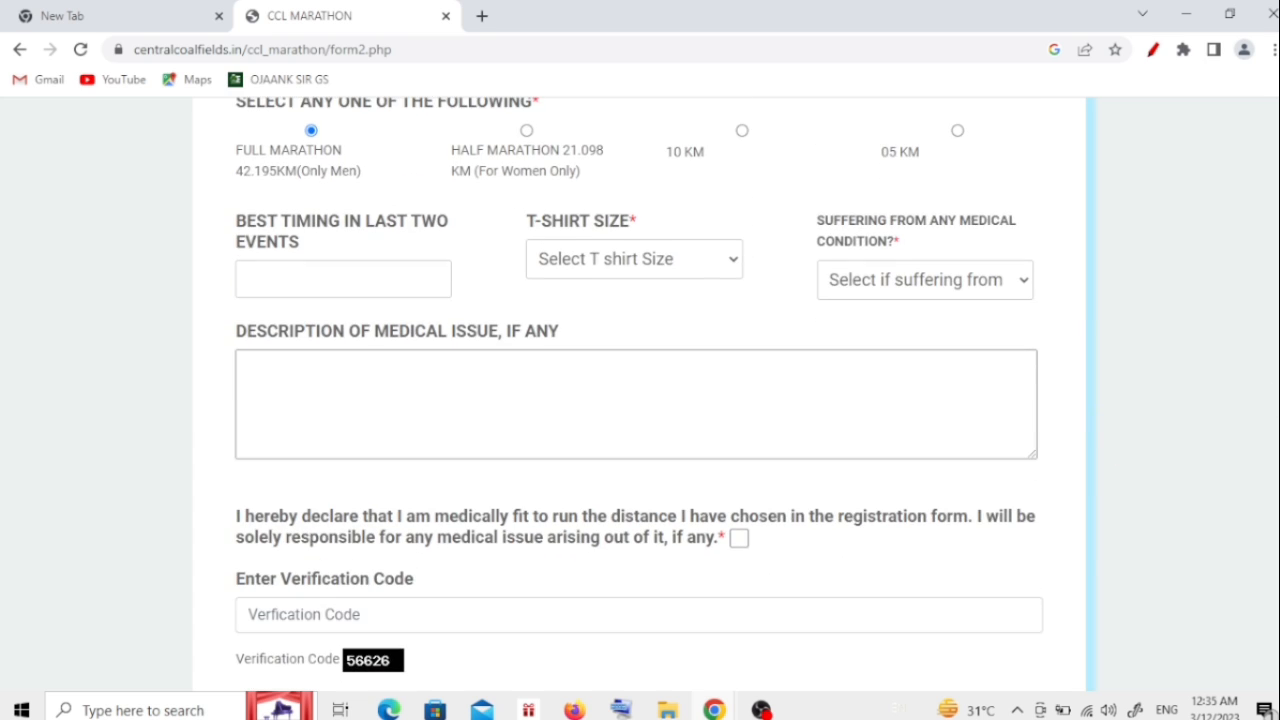
scroll(560, 364, "up", 1)
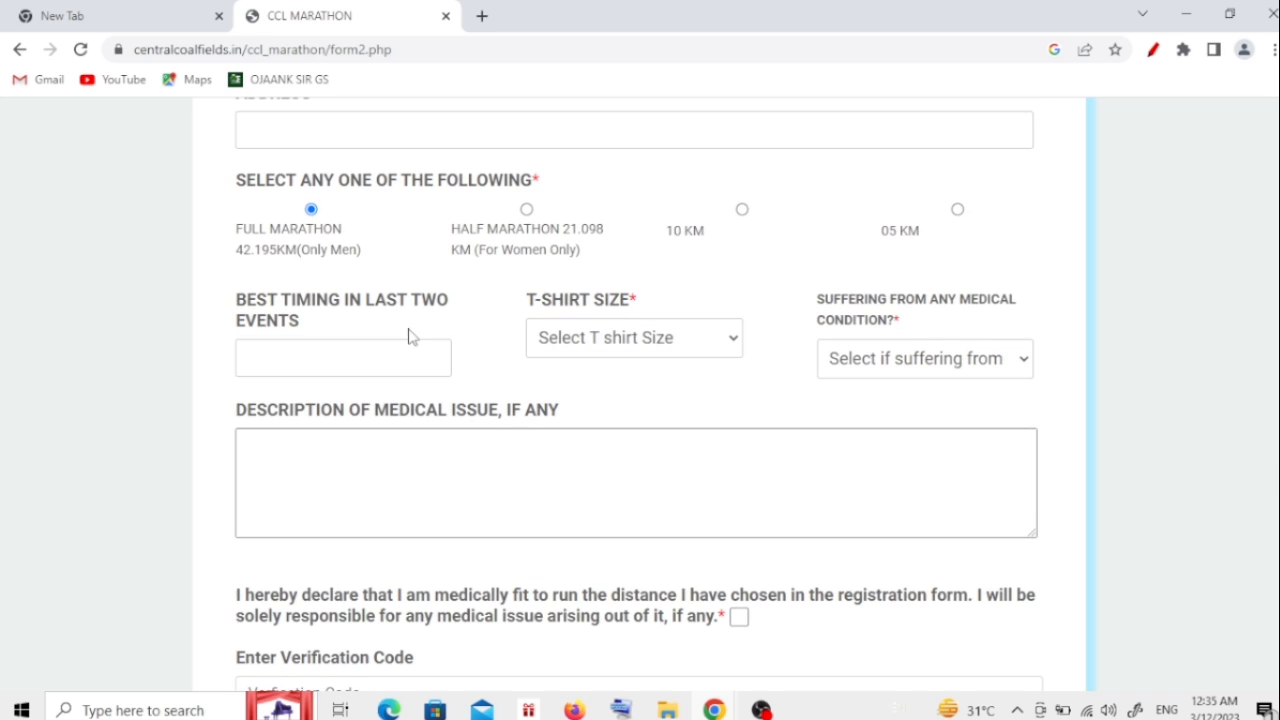
left_click(342, 370)
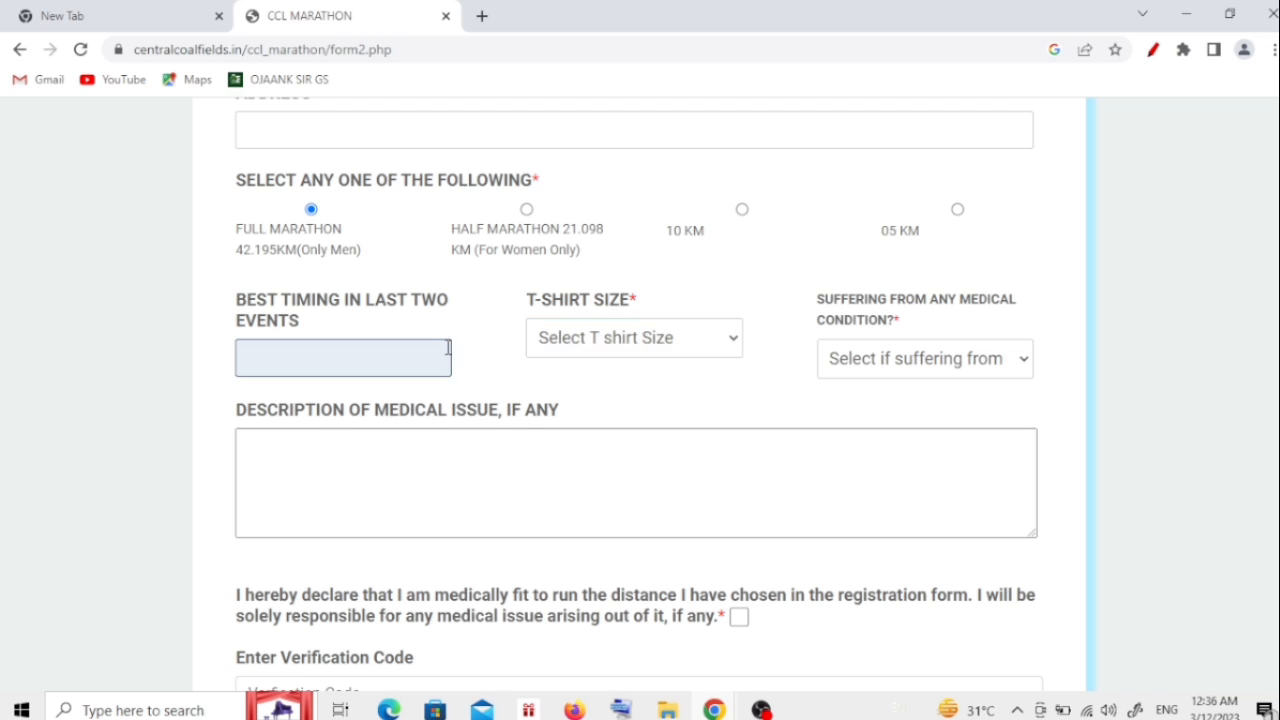
left_click(597, 345)
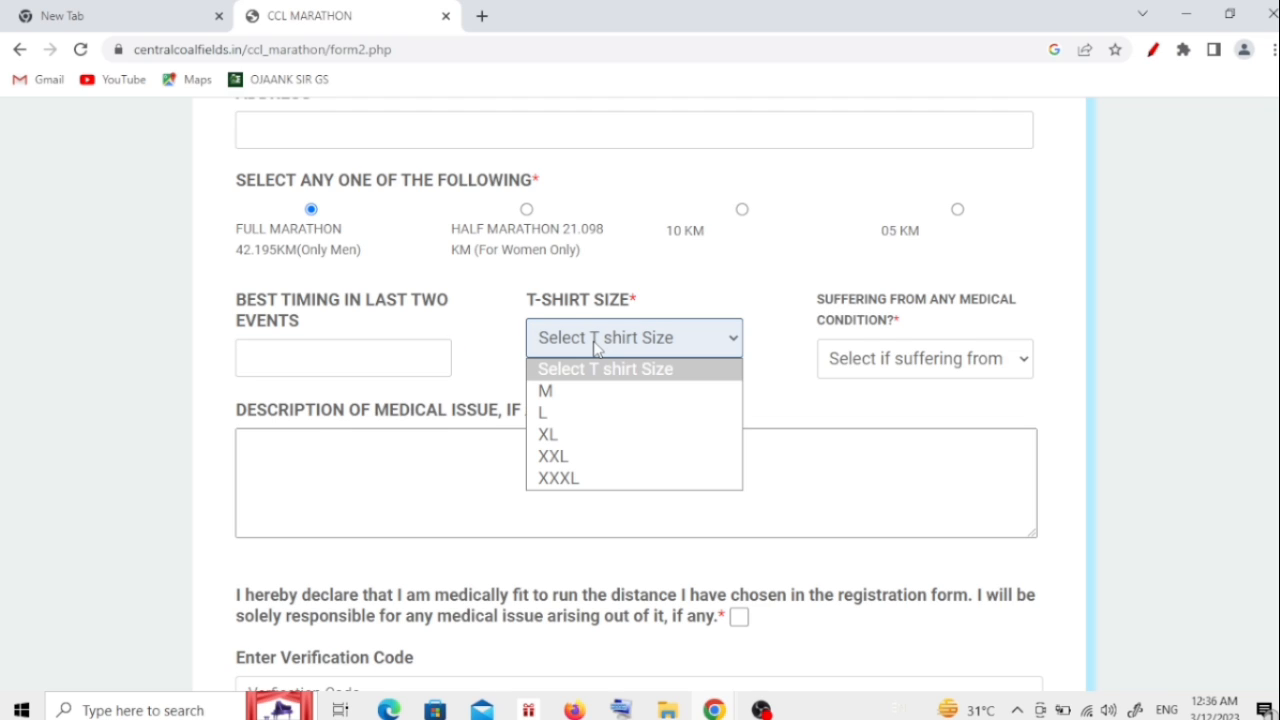
left_click(561, 395)
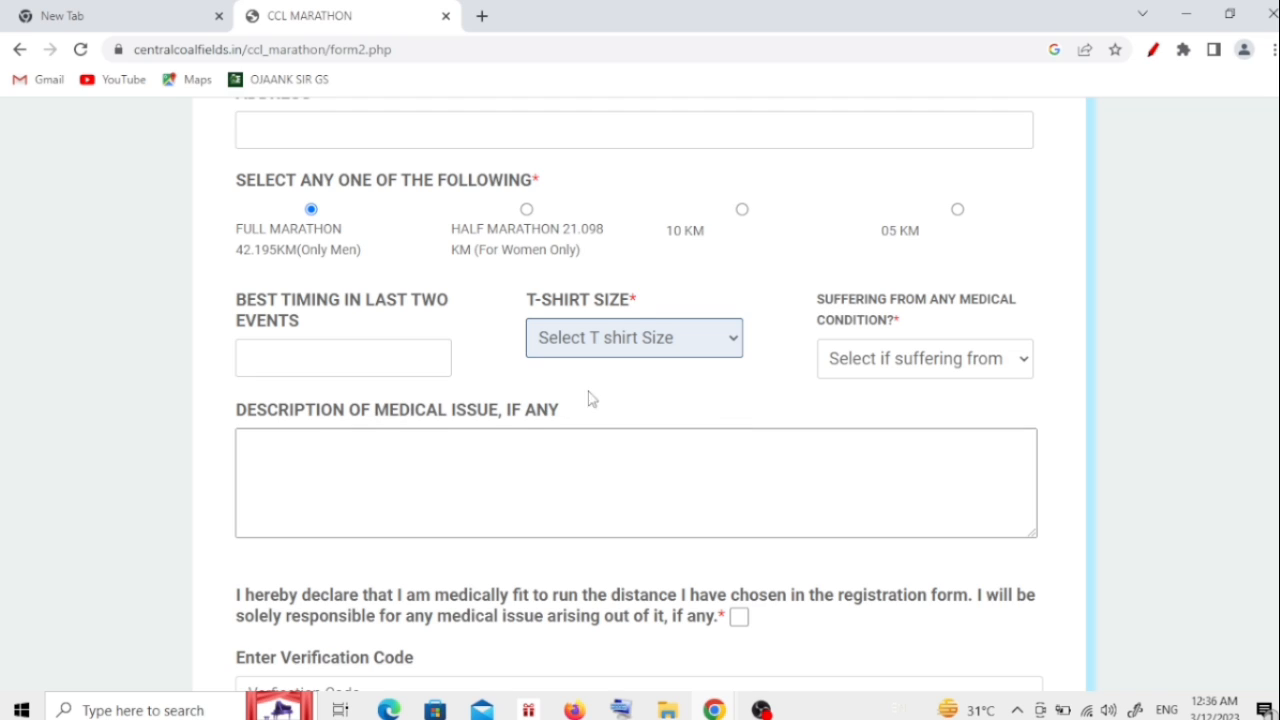
left_click(884, 369)
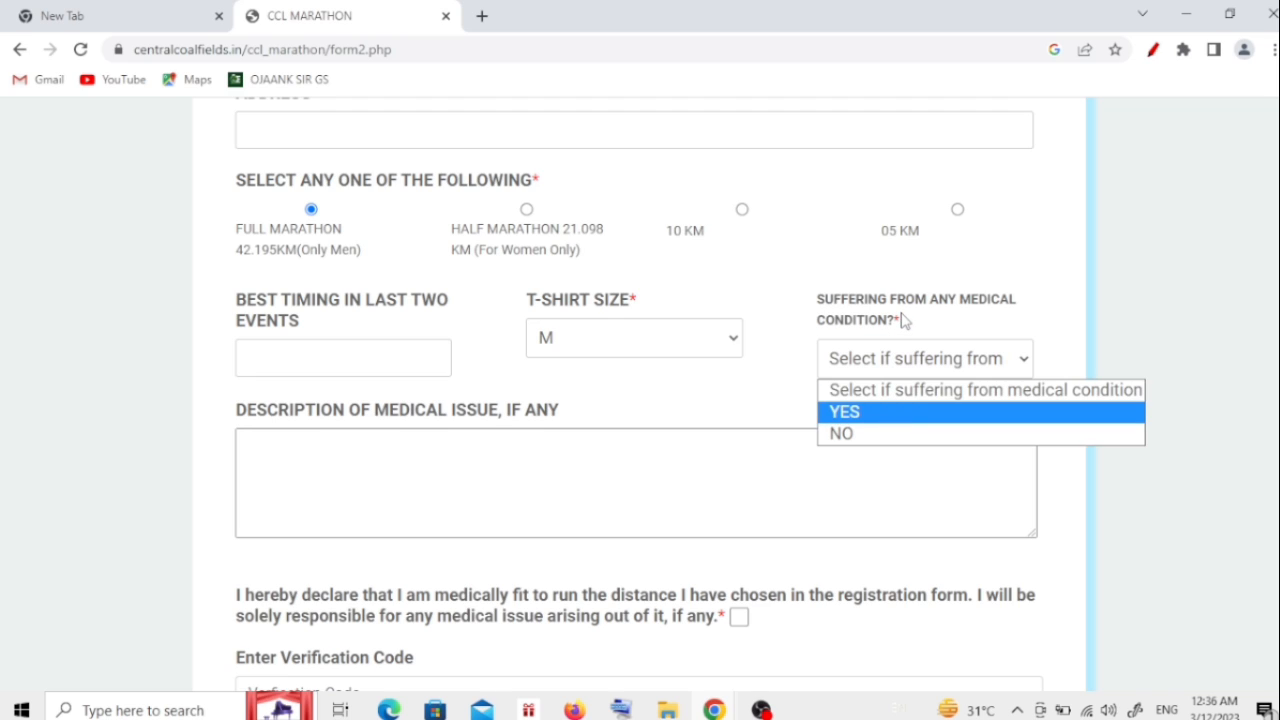
left_click(858, 436)
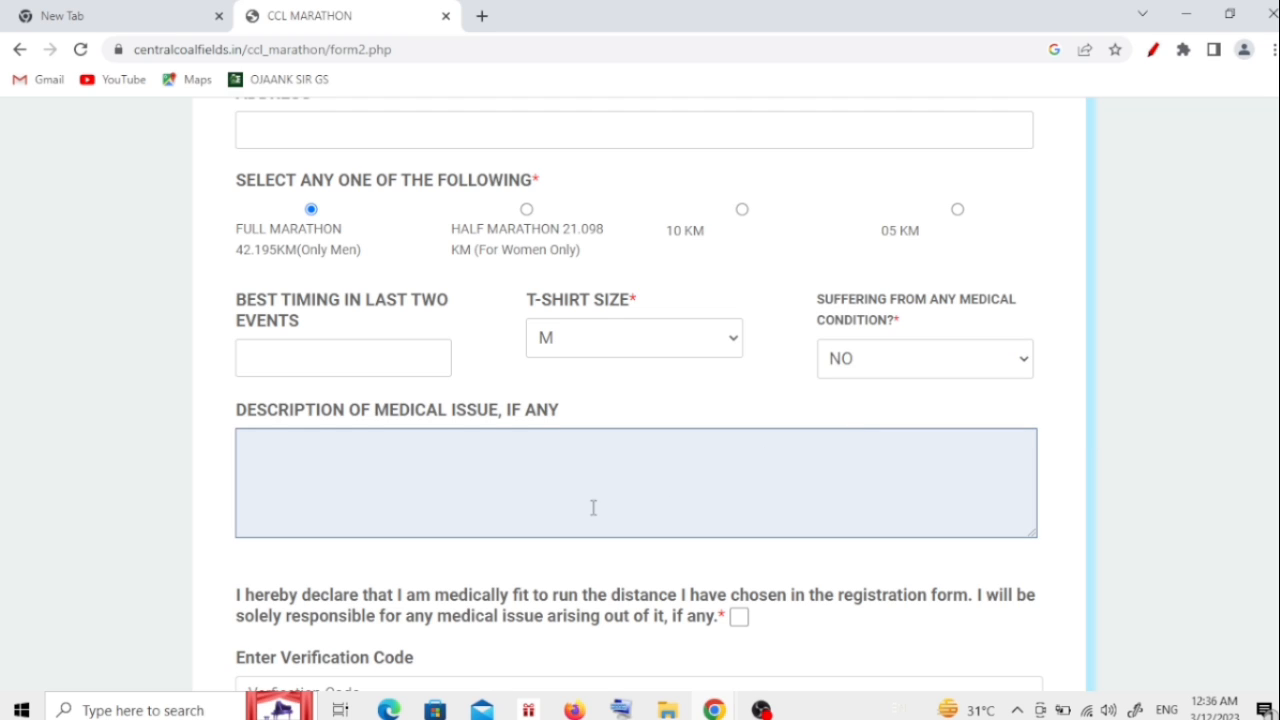
left_click(620, 479)
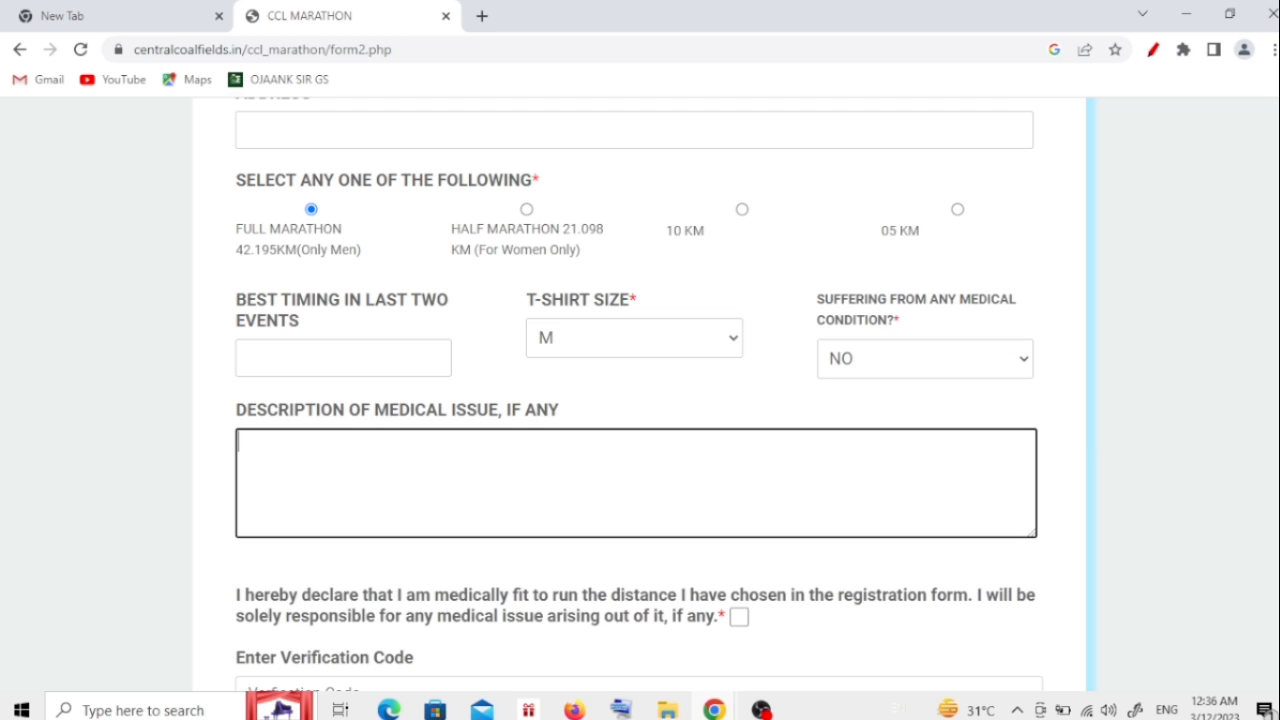
scroll(640, 400, "down", 2)
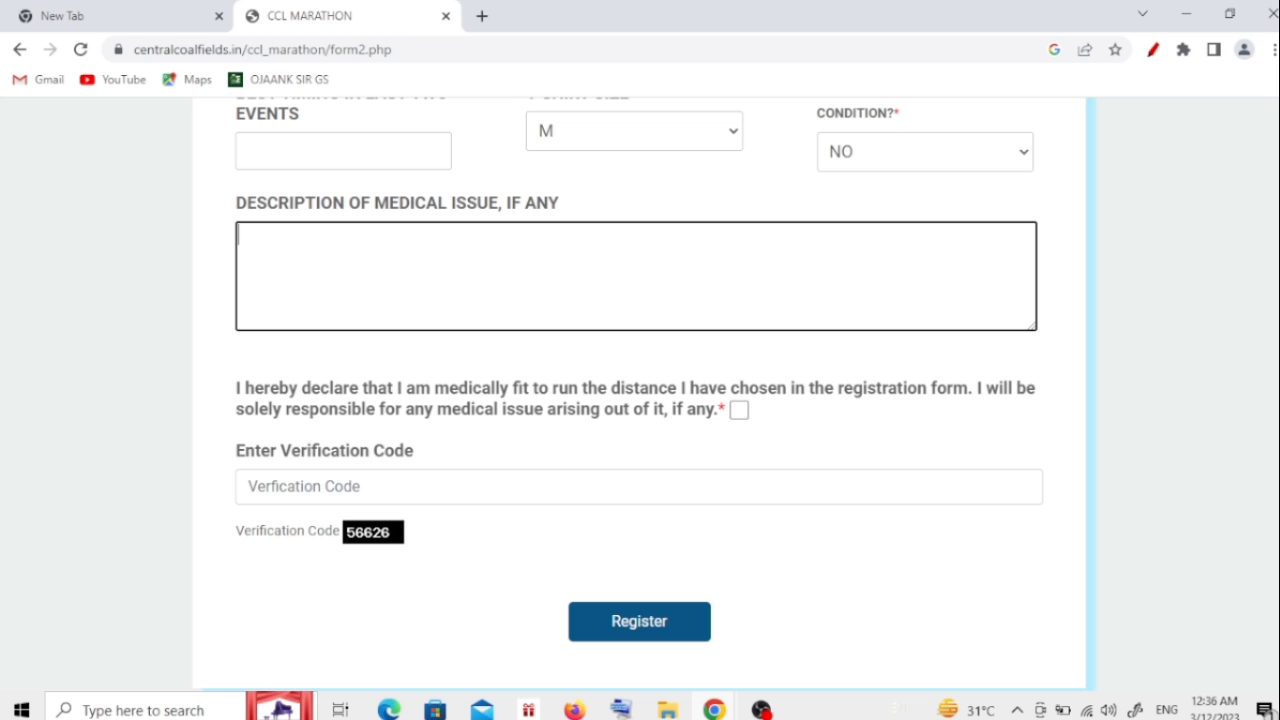
Tick the medical-fitness declaration checkbox, then select the Verification Code field
scroll(640, 400, "up", 3)
scroll(640, 400, "down", 2)
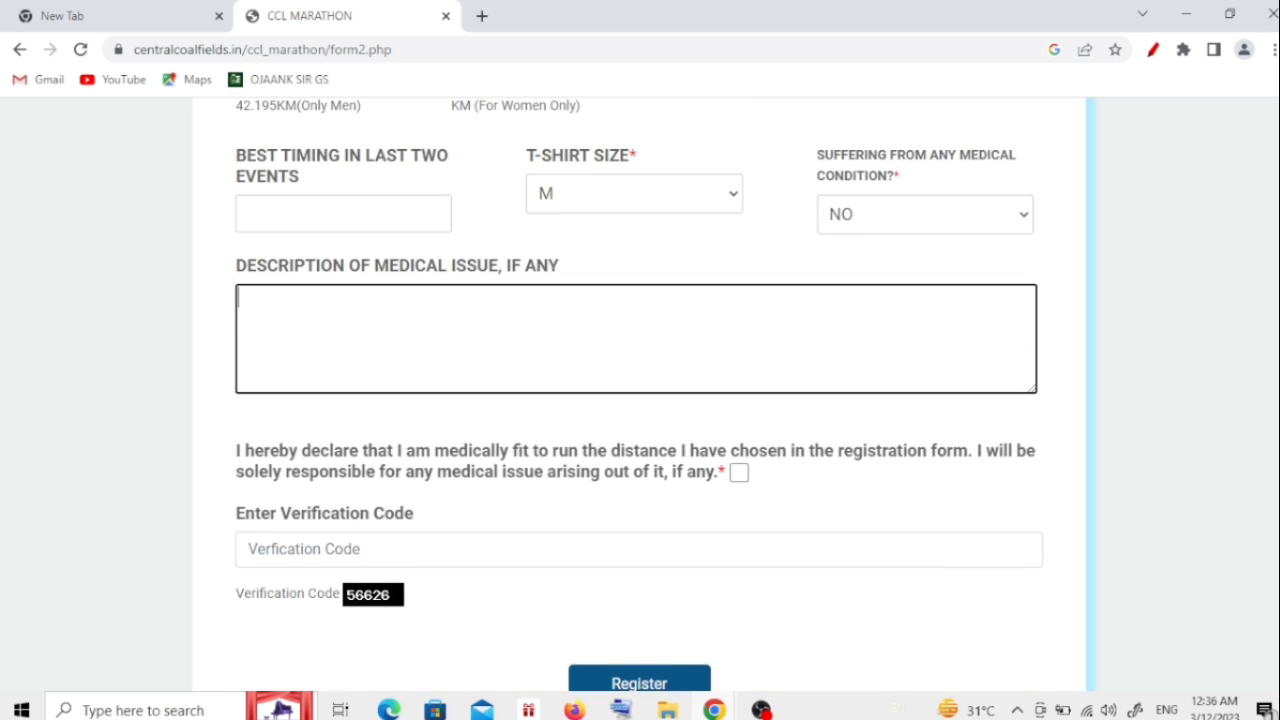
scroll(640, 400, "down", 1)
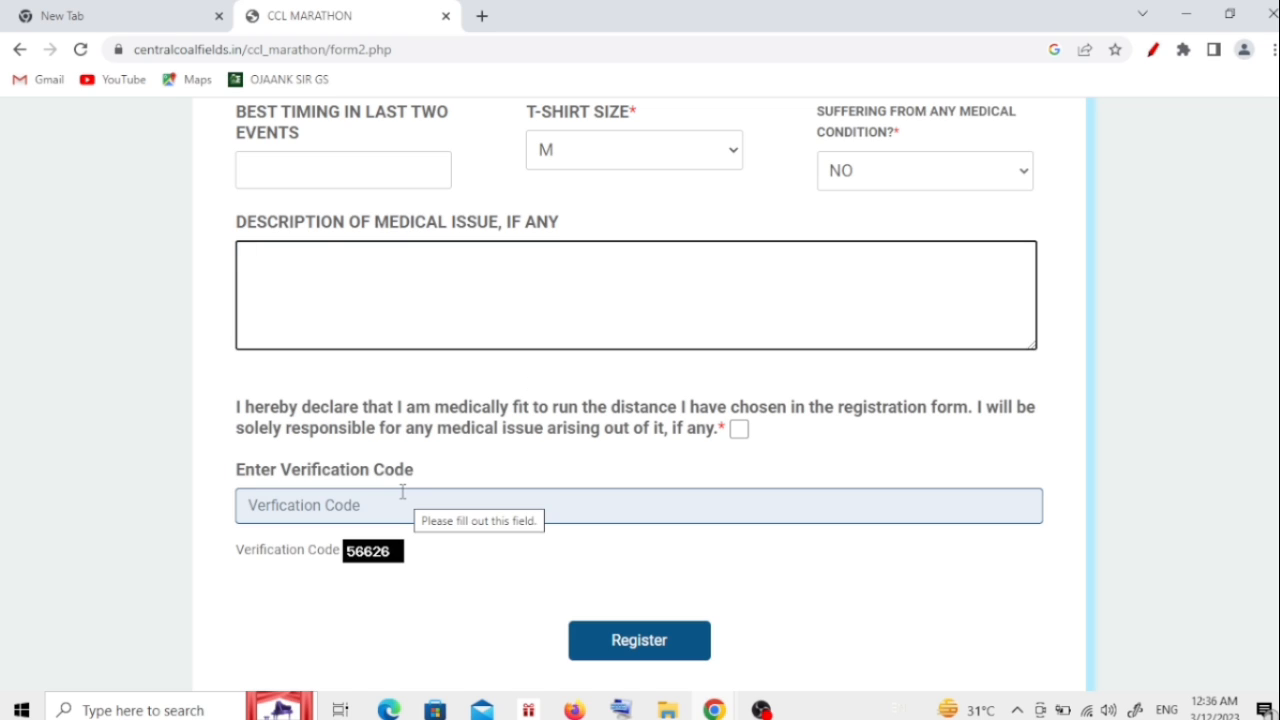
left_click(738, 429)
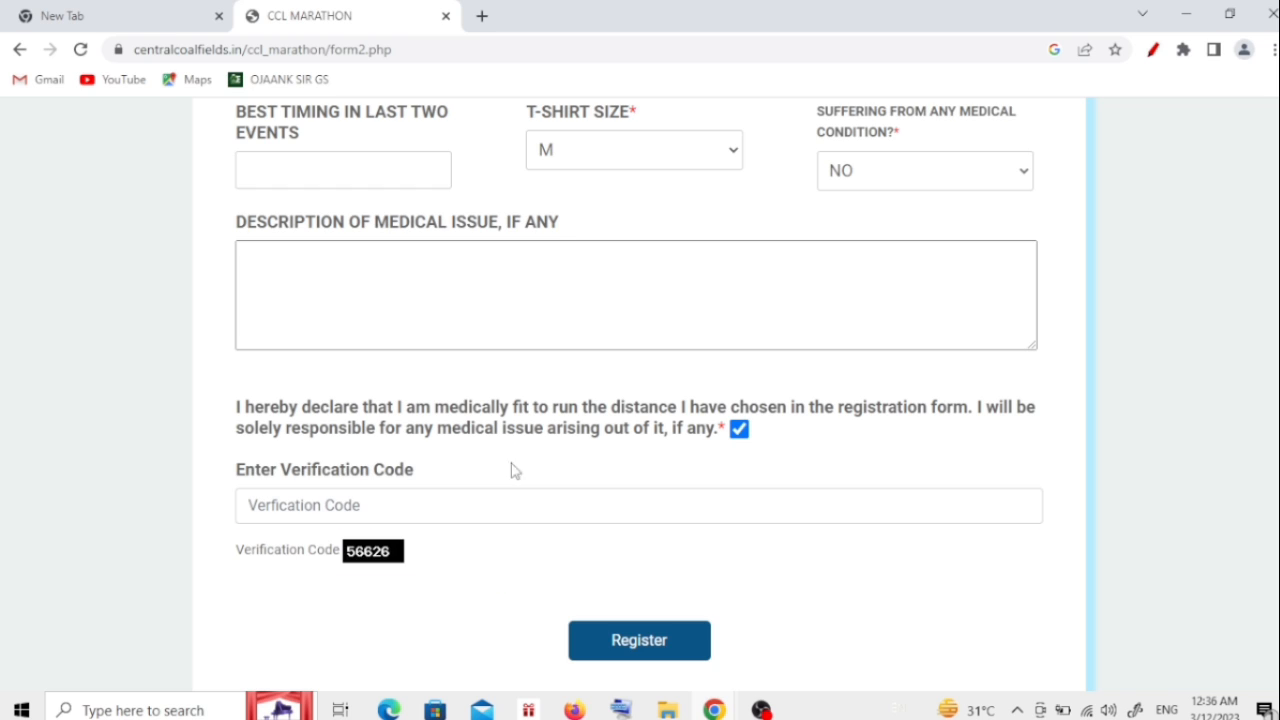
left_click(278, 490)
left_click(668, 653)
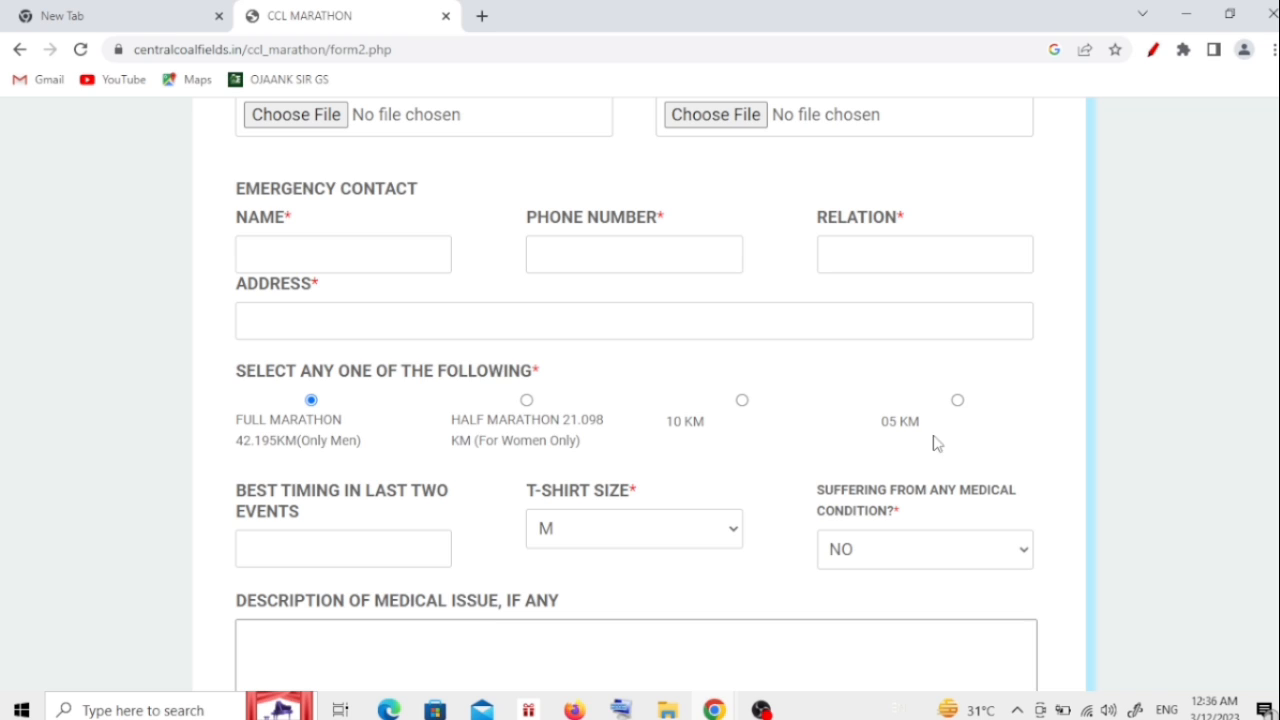
left_click(863, 354)
scroll(640, 400, "down", 1)
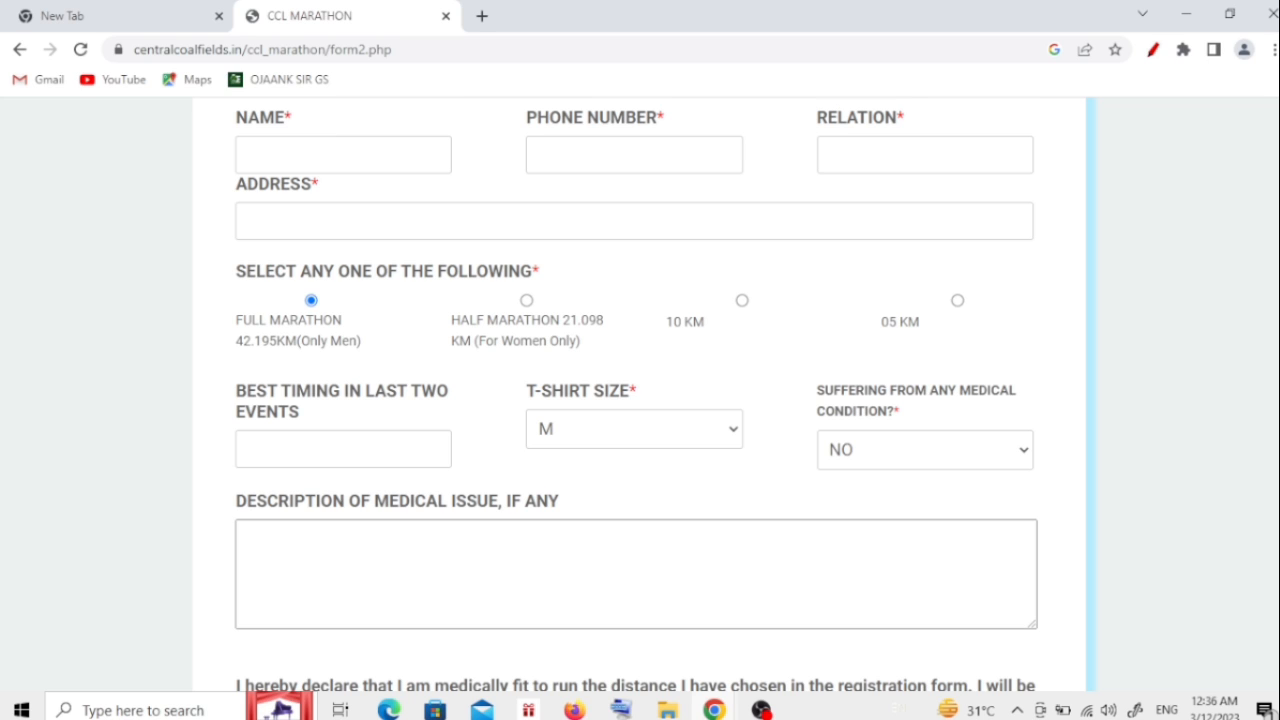
scroll(640, 400, "down", 3)
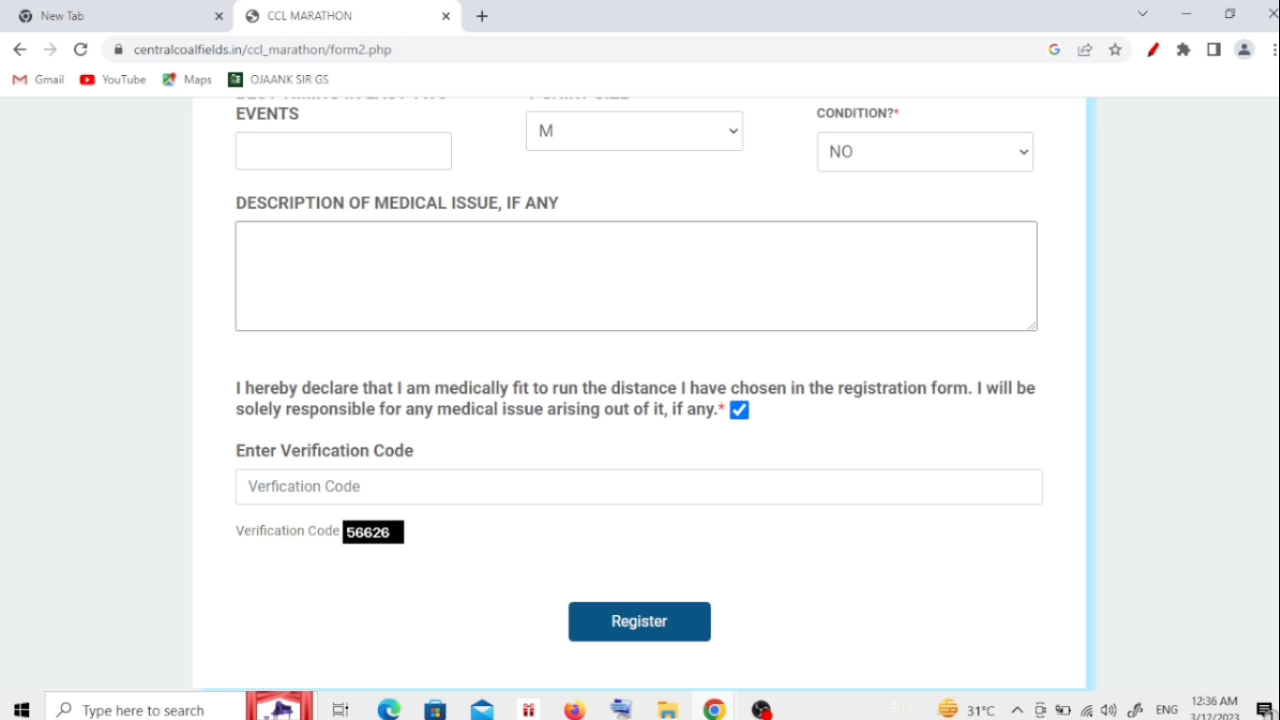
scroll(640, 392, "up", 2)
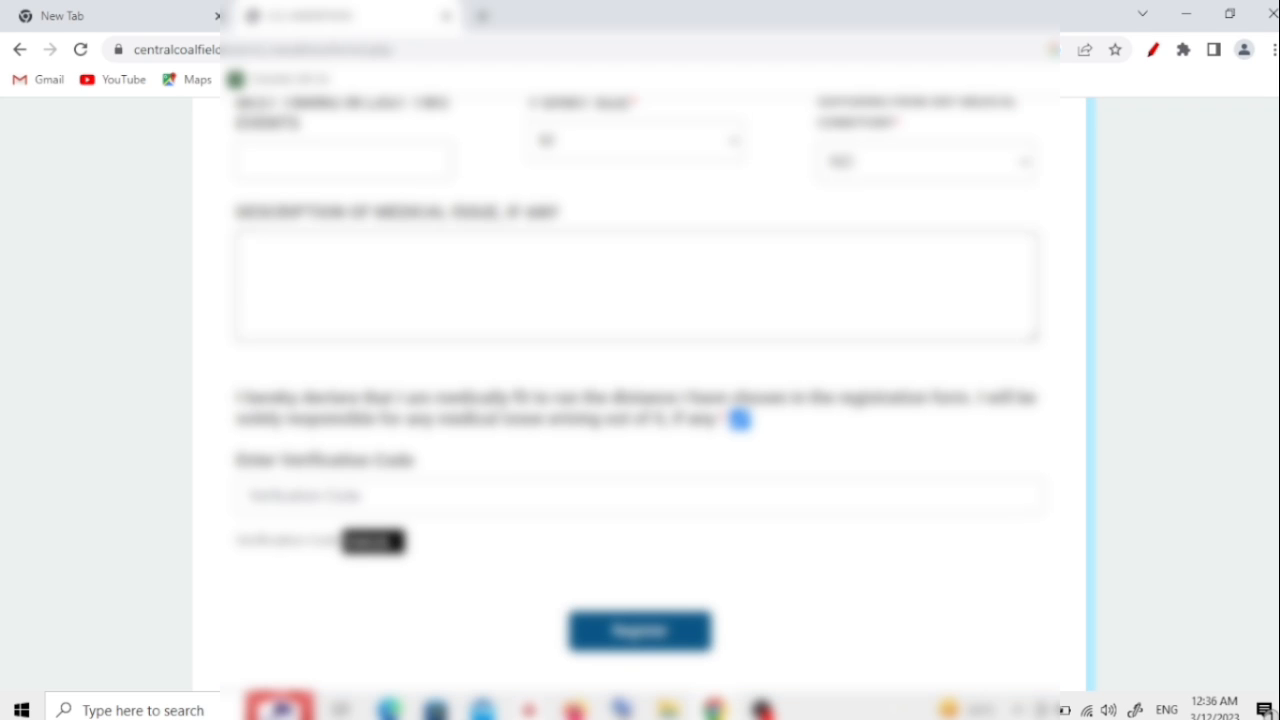